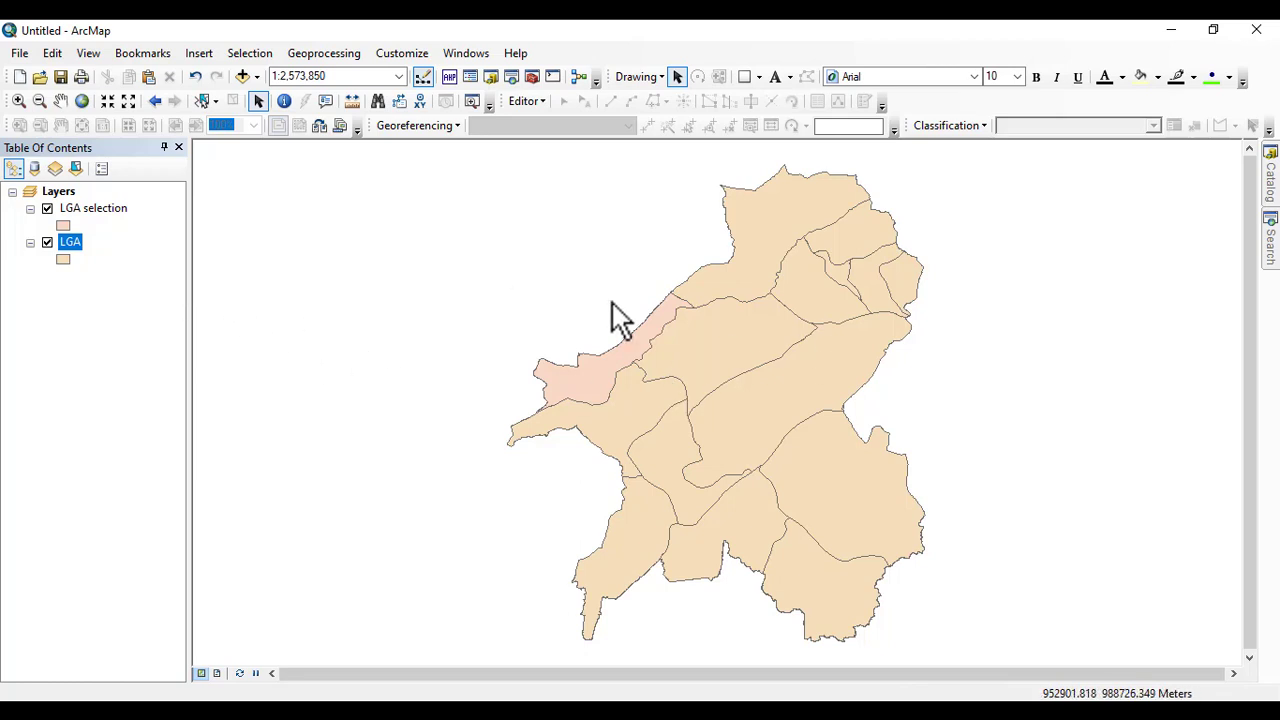
Hide the LGA layer so that only the LGA selection layer is drawn
{"action": "scroll", "coordinate": [816, 289], "scroll_direction": "up", "scroll_amount": 1}
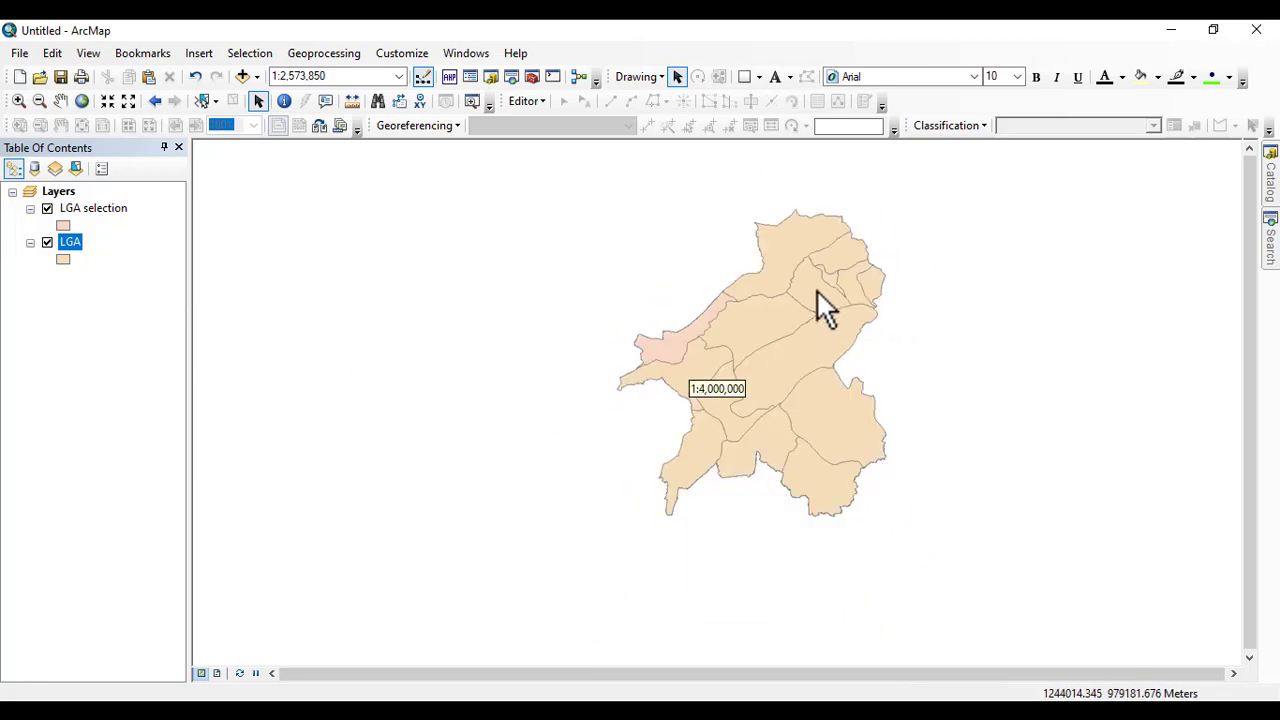
{"action": "scroll", "coordinate": [816, 289], "scroll_direction": "down", "scroll_amount": 1}
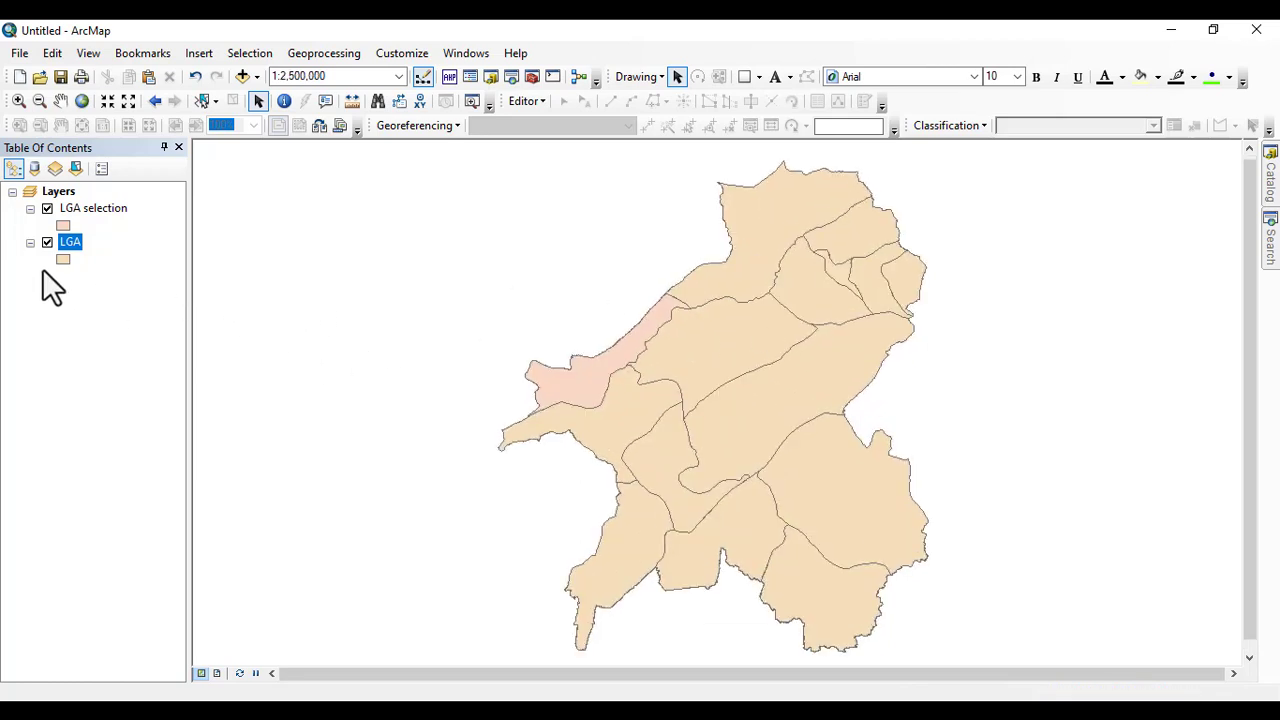
{"action": "left_click", "coordinate": [47, 242]}
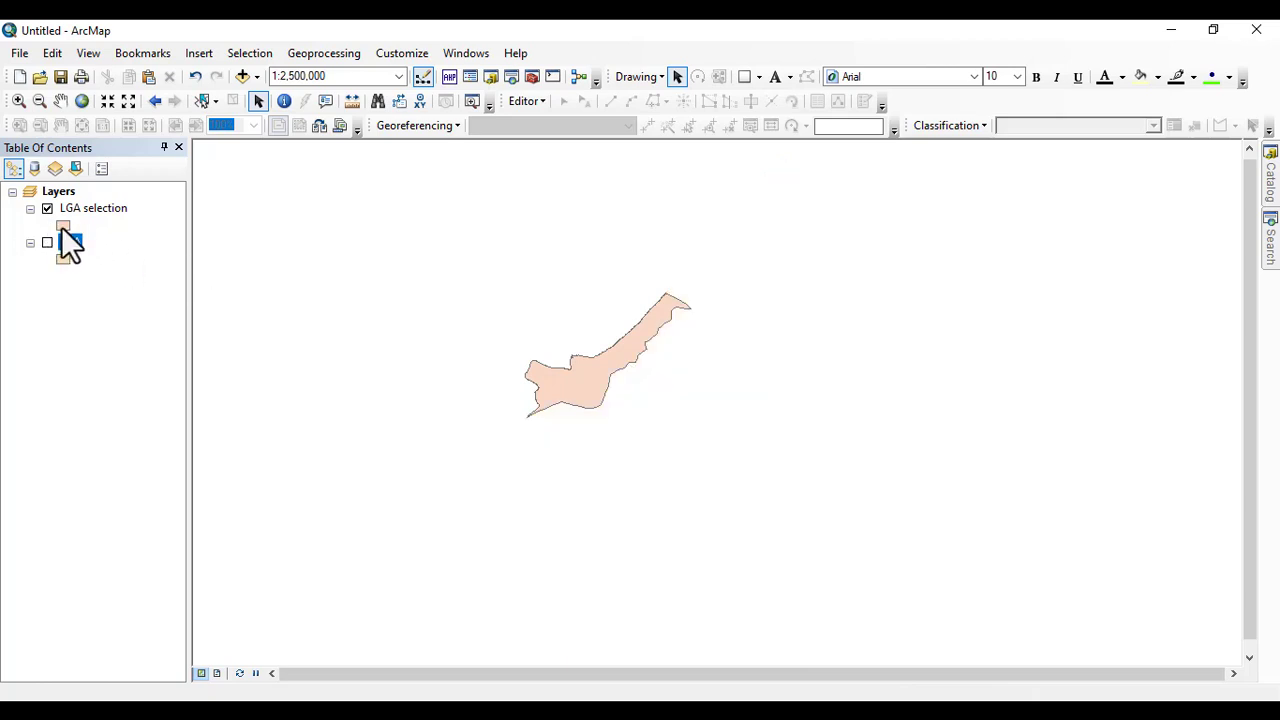
Apply the Lt Orange preset symbol to the LGA selection layer
{"action": "left_click", "coordinate": [63, 228]}
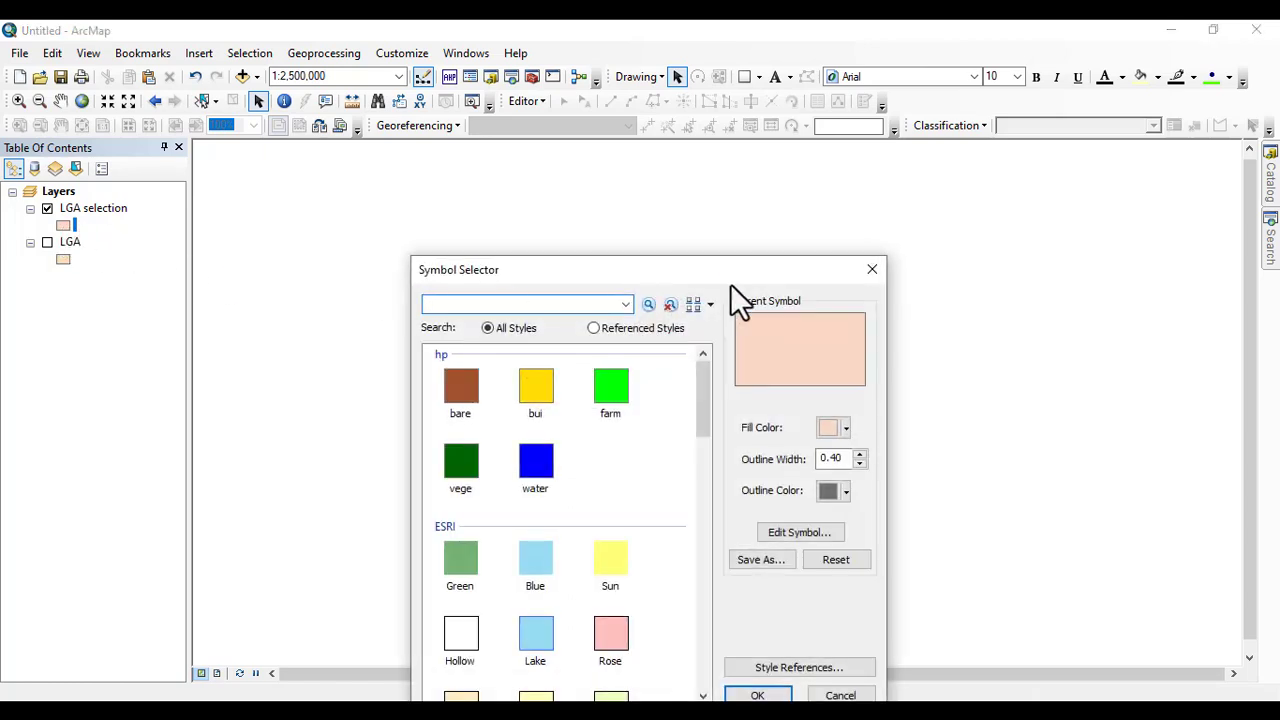
{"action": "left_click", "coordinate": [878, 270]}
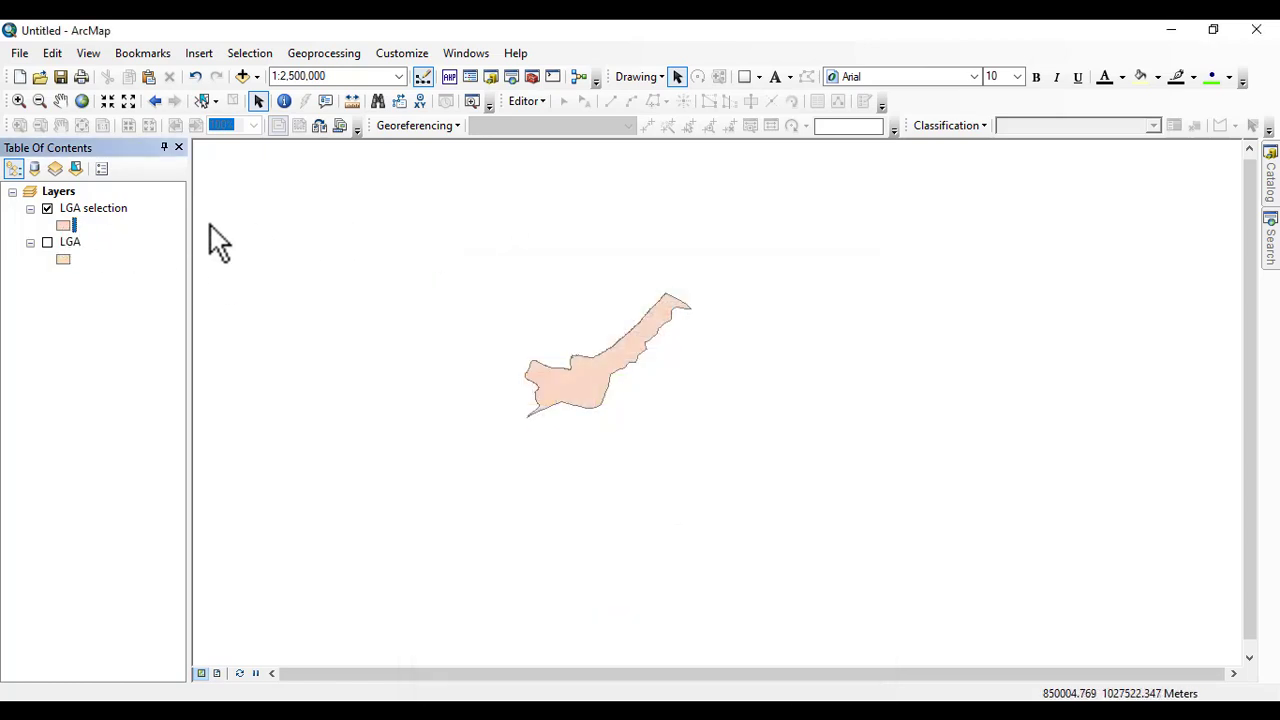
{"action": "left_click", "coordinate": [63, 228]}
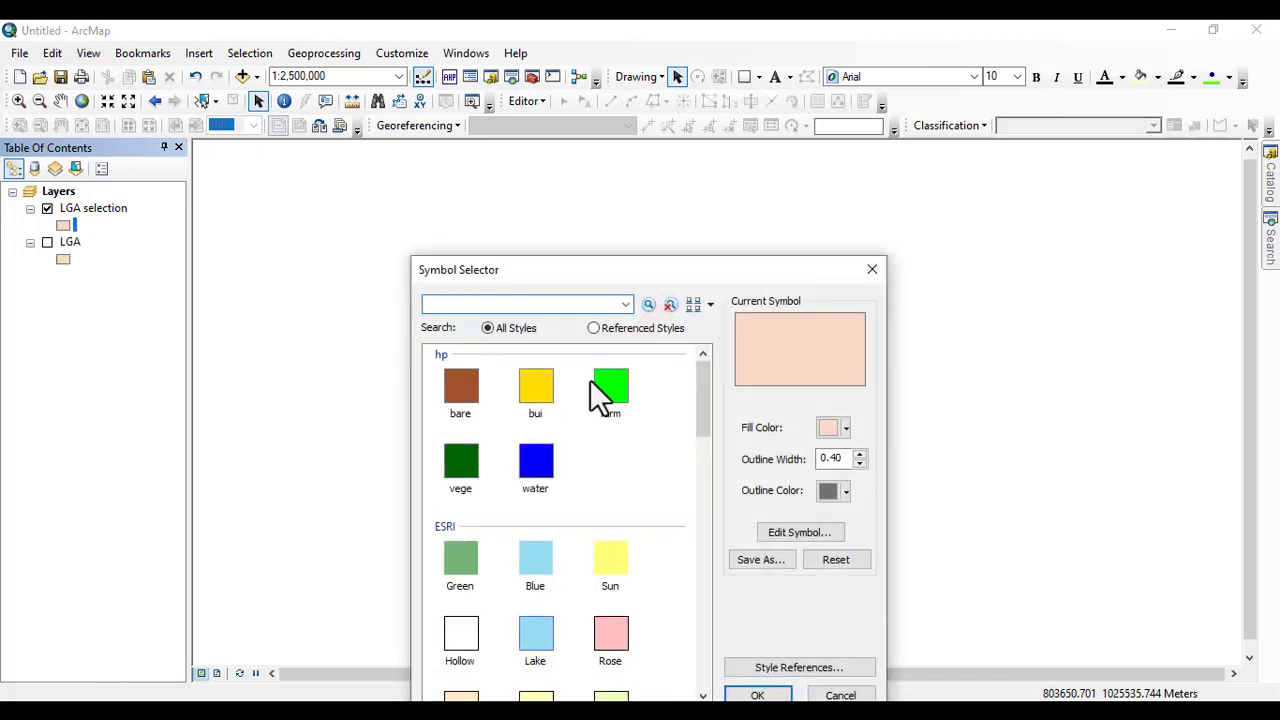
{"action": "scroll", "coordinate": [672, 400], "scroll_direction": "down", "scroll_amount": 3}
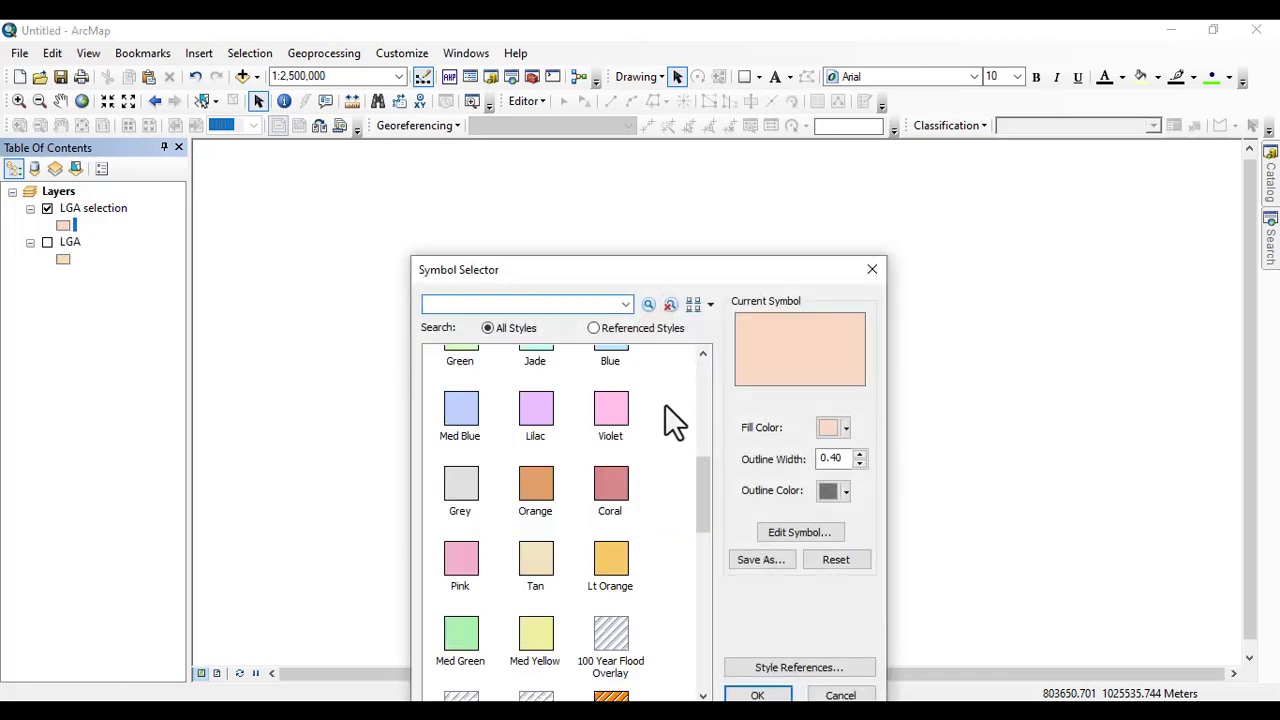
{"action": "left_click", "coordinate": [608, 583]}
{"action": "left_click", "coordinate": [757, 695]}
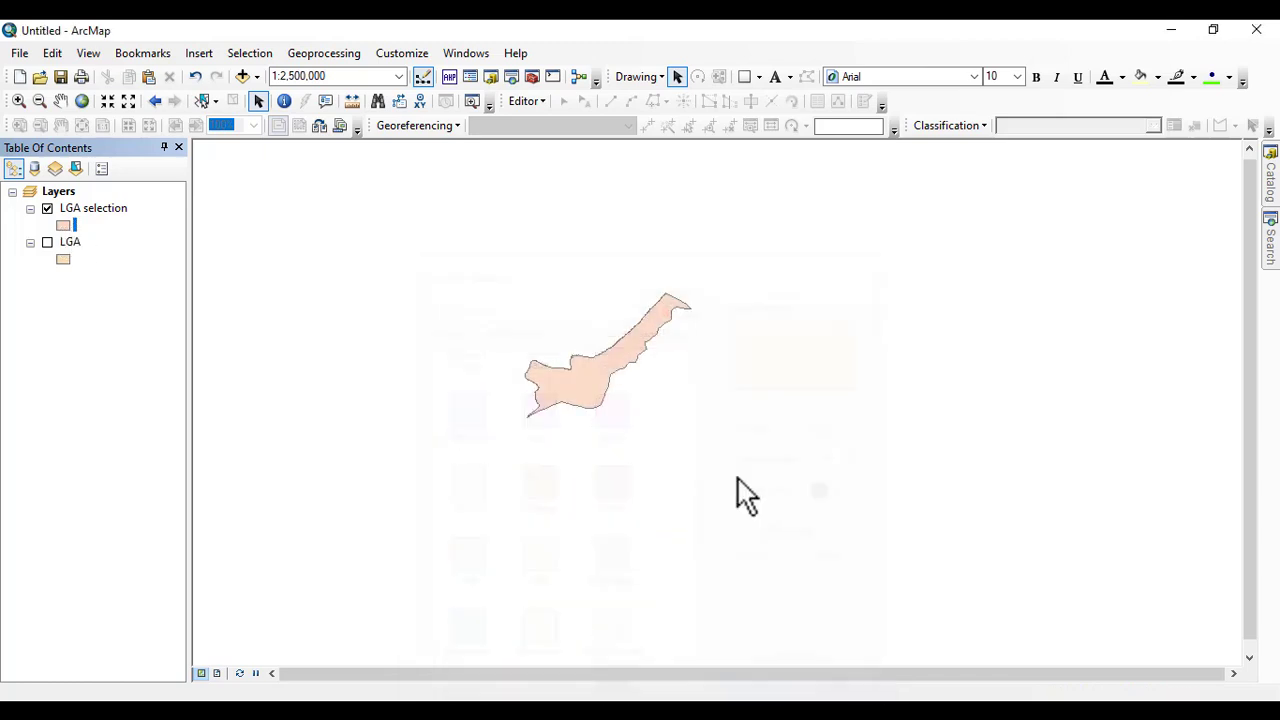
Set the outline width of the LGA selection symbol to 0
{"action": "left_click", "coordinate": [65, 225]}
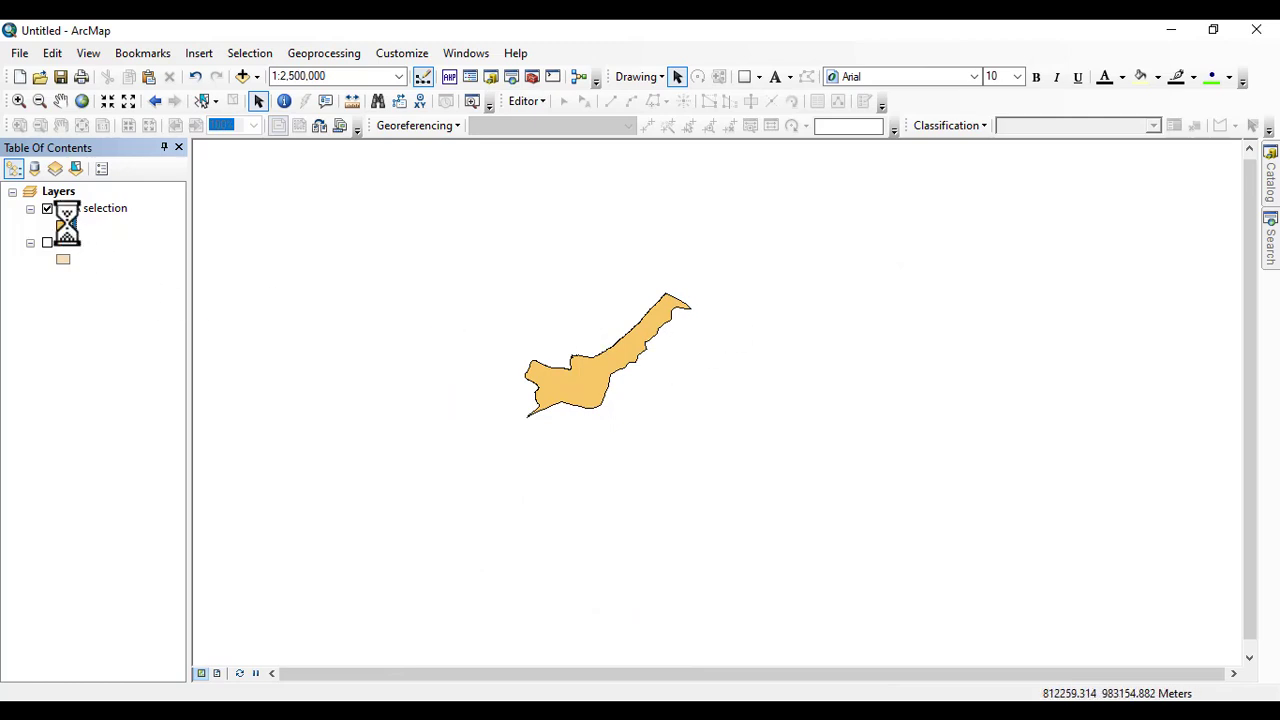
{"action": "left_click", "coordinate": [859, 463]}
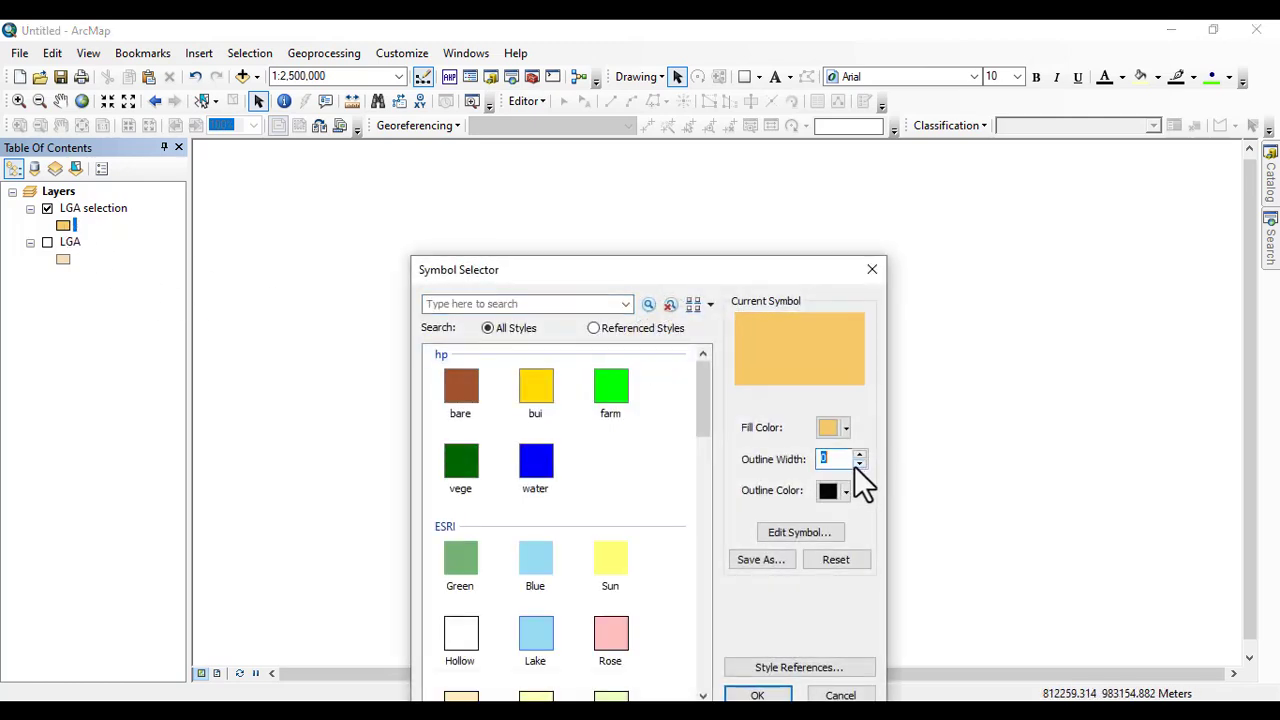
{"action": "left_click", "coordinate": [757, 693]}
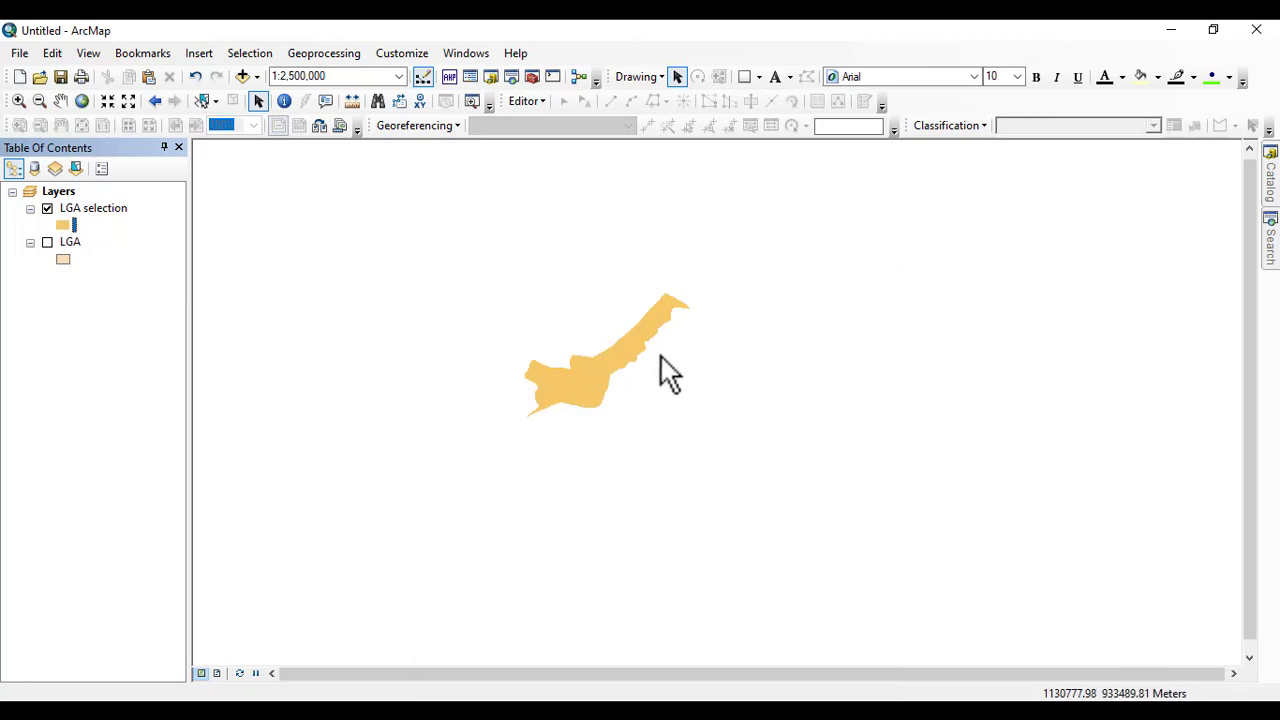
{"action": "scroll", "coordinate": [604, 377], "scroll_direction": "up", "scroll_amount": 5}
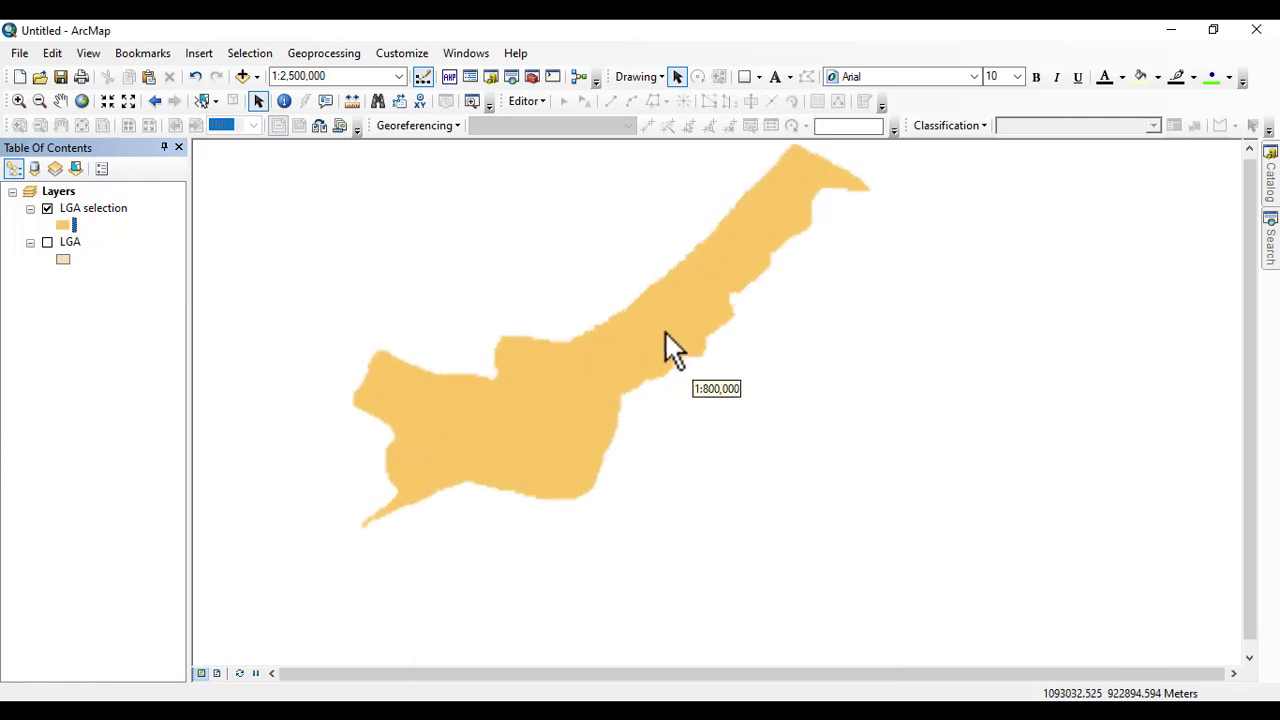
Apply the Radiation Overlay hatch symbol with an outline width of 0 to the LGA selection layer
{"action": "left_click", "coordinate": [60, 226]}
{"action": "scroll", "coordinate": [564, 393], "scroll_direction": "down", "scroll_amount": 6}
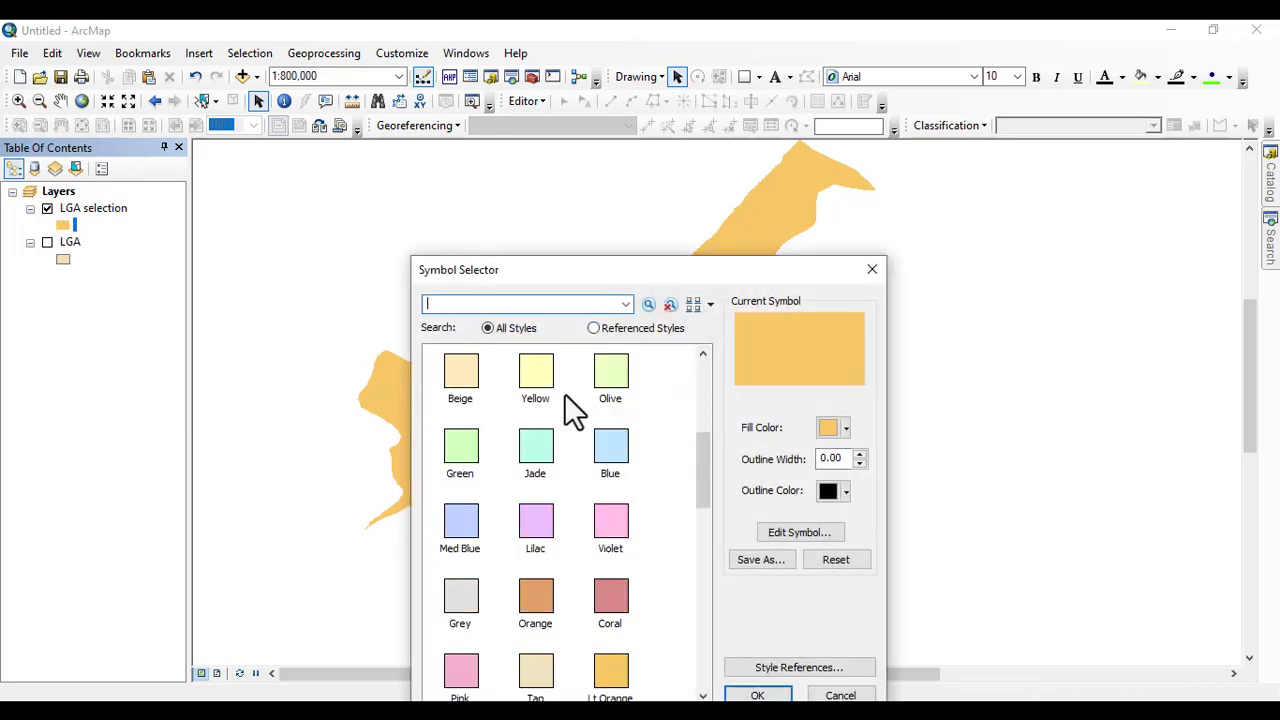
{"action": "scroll", "coordinate": [580, 590], "scroll_direction": "down", "scroll_amount": 5}
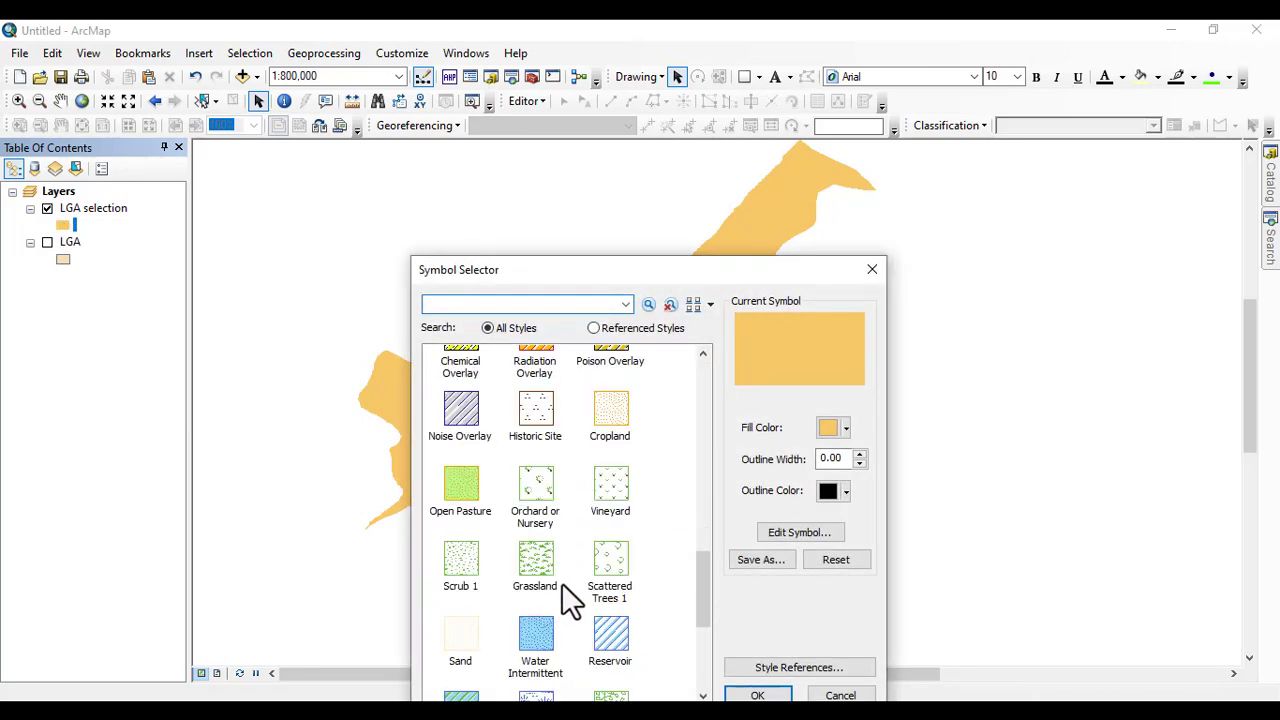
{"action": "left_click", "coordinate": [537, 368]}
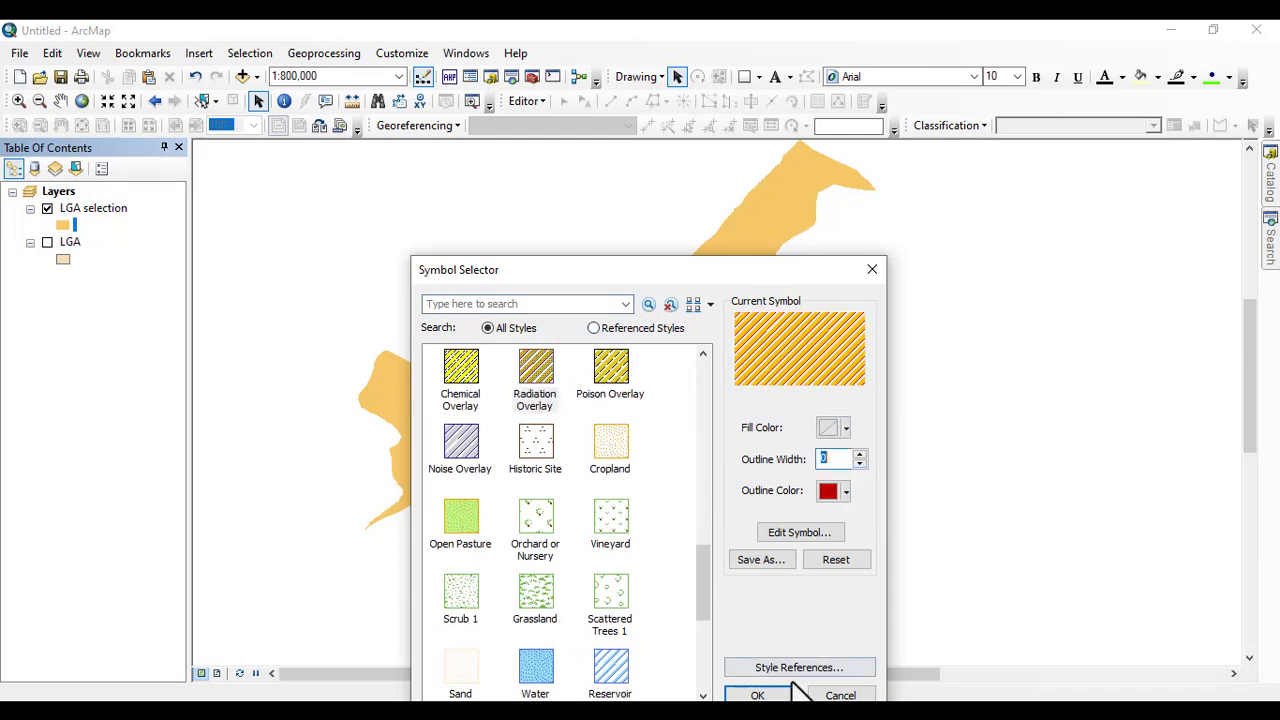
{"action": "left_click", "coordinate": [760, 695]}
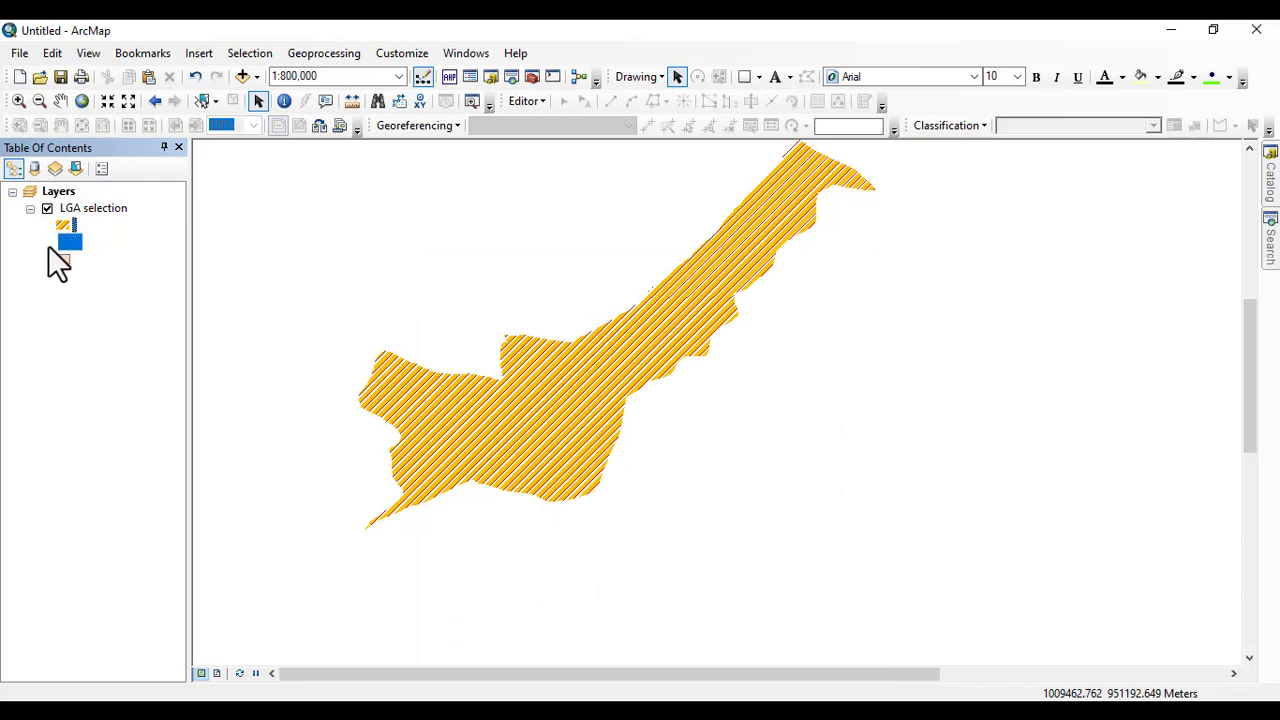
Show the LGA layer again beneath the hatched selection
{"action": "left_click", "coordinate": [48, 245]}
{"action": "scroll", "coordinate": [498, 346], "scroll_direction": "down", "scroll_amount": 4}
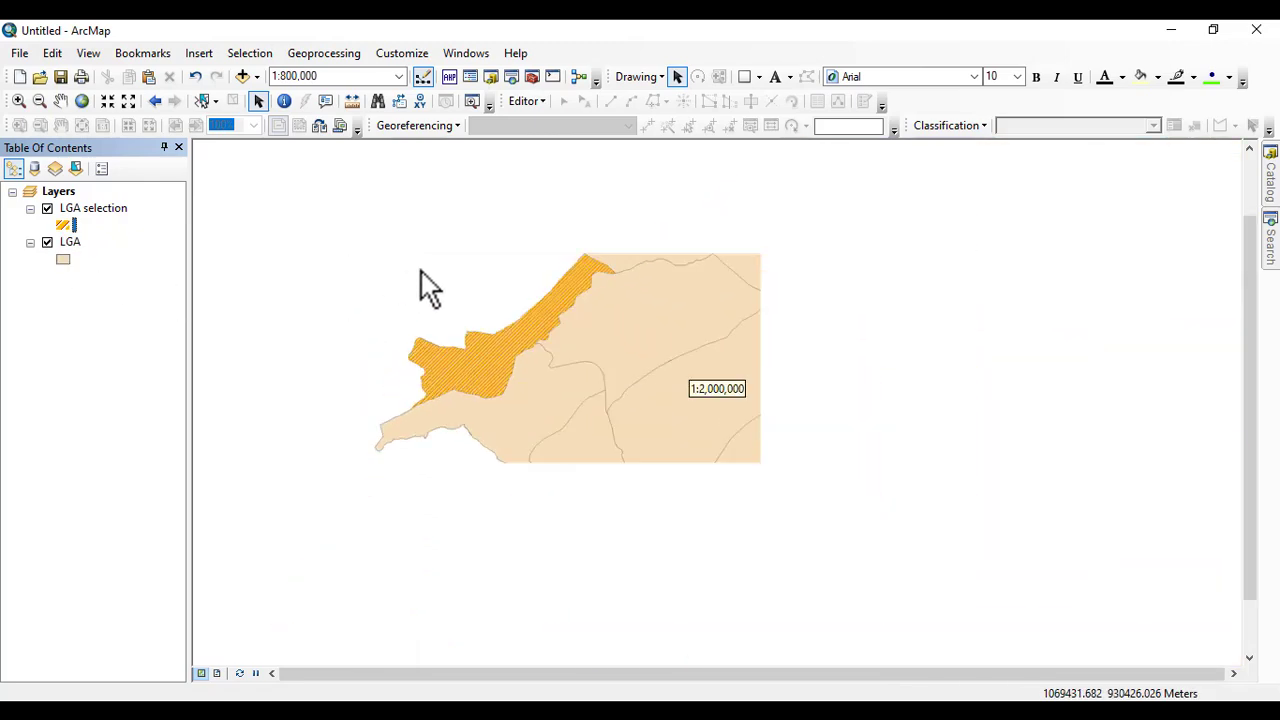
{"action": "scroll", "coordinate": [500, 312], "scroll_direction": "down", "scroll_amount": 1}
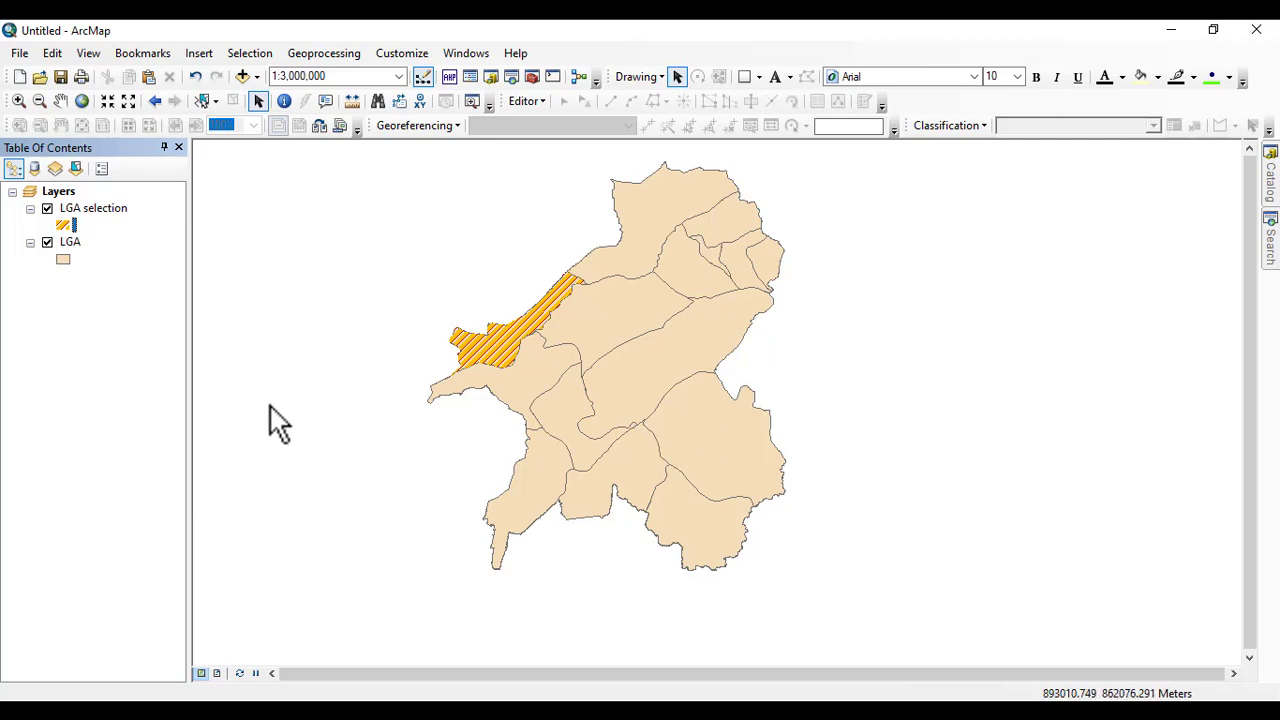
Switch the LGA layer's symbology to unique-value categories based on the Geo_political_zone field and apply it
{"action": "right_click", "coordinate": [67, 242]}
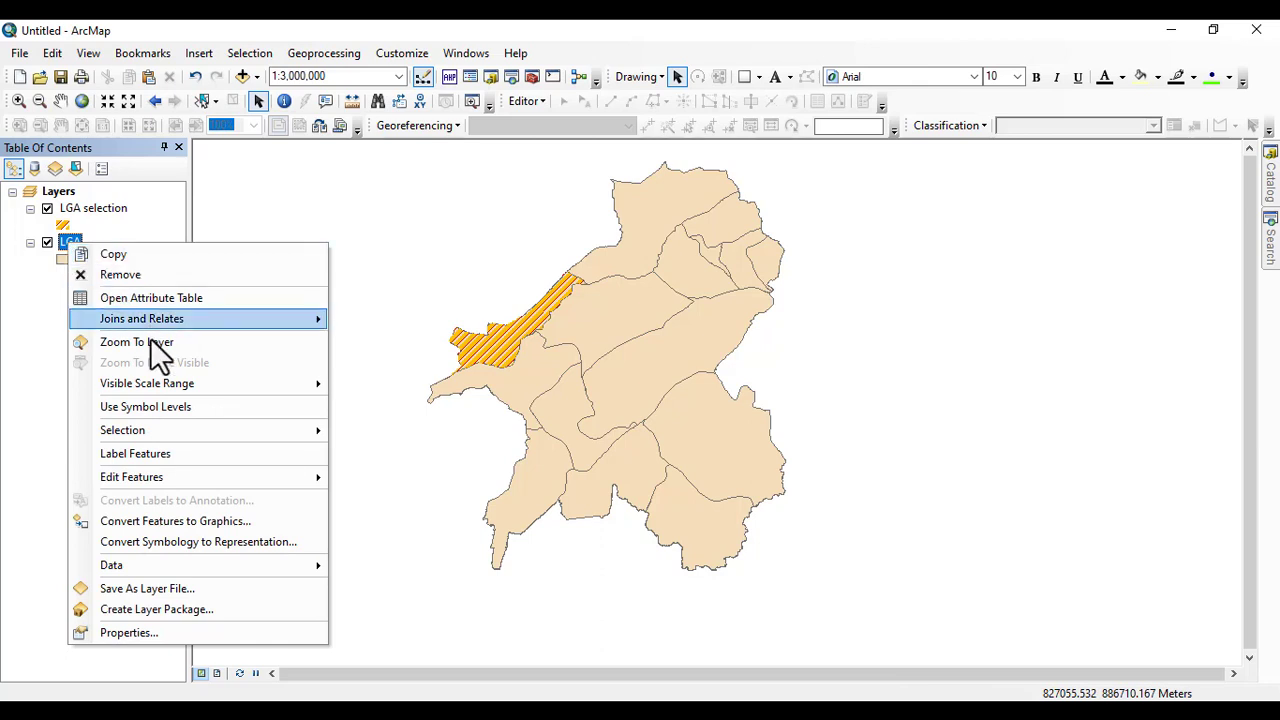
{"action": "left_click", "coordinate": [144, 630]}
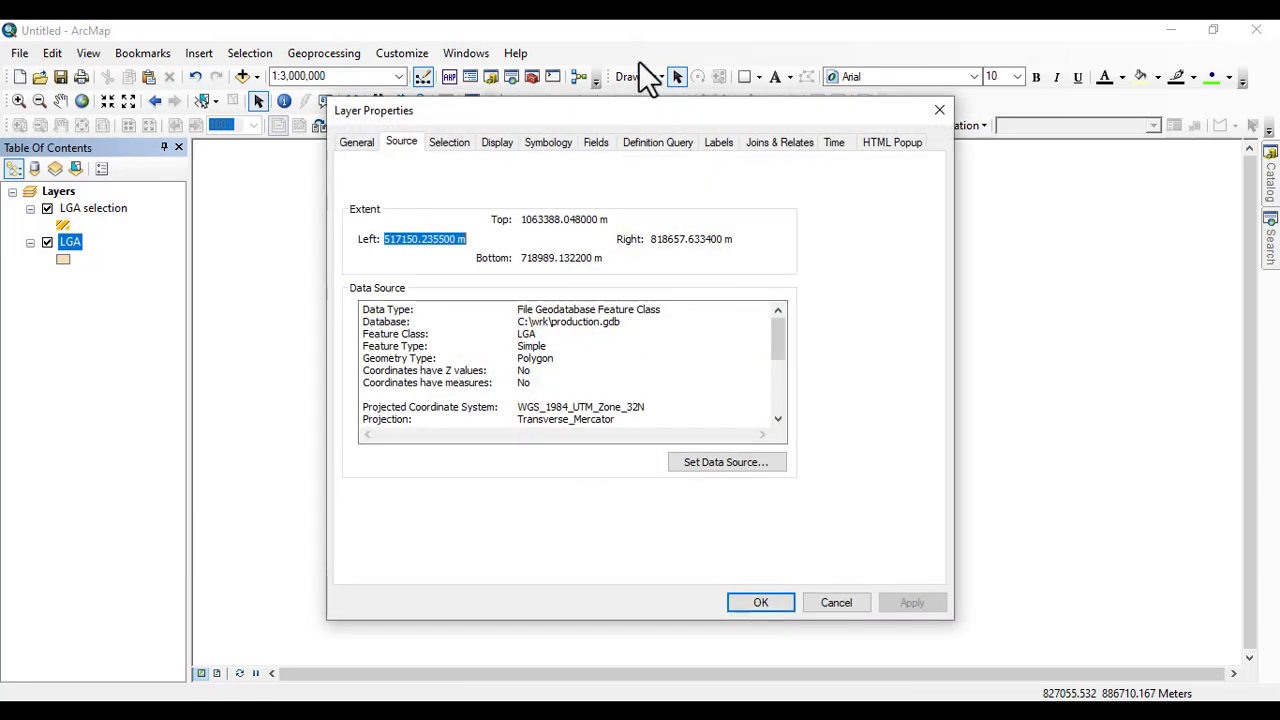
{"action": "left_click", "coordinate": [548, 142]}
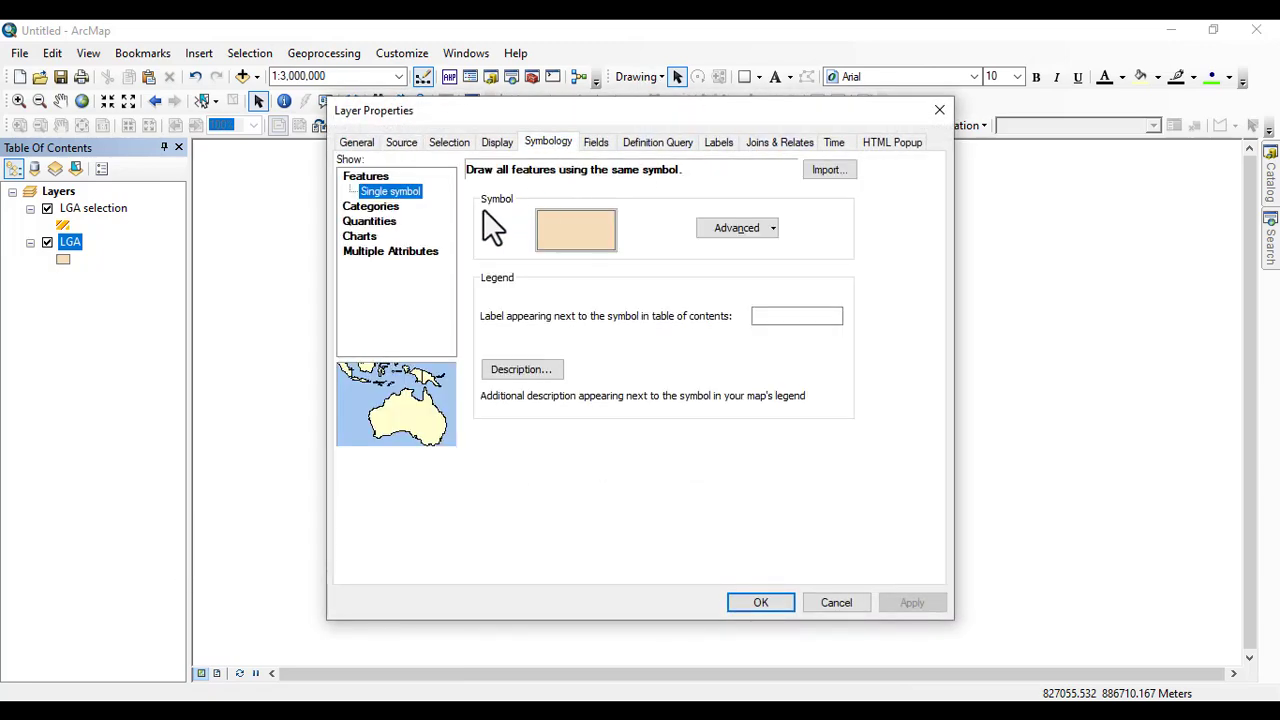
{"action": "left_click", "coordinate": [363, 208]}
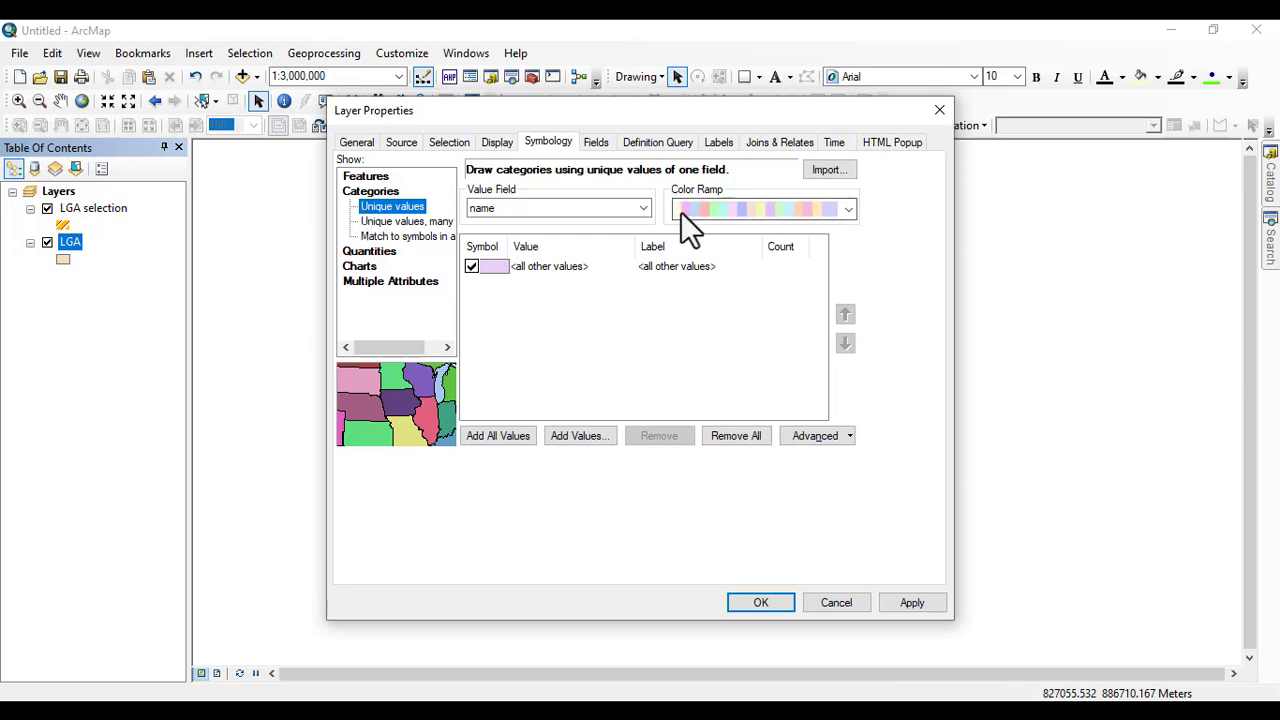
{"action": "left_click", "coordinate": [642, 208]}
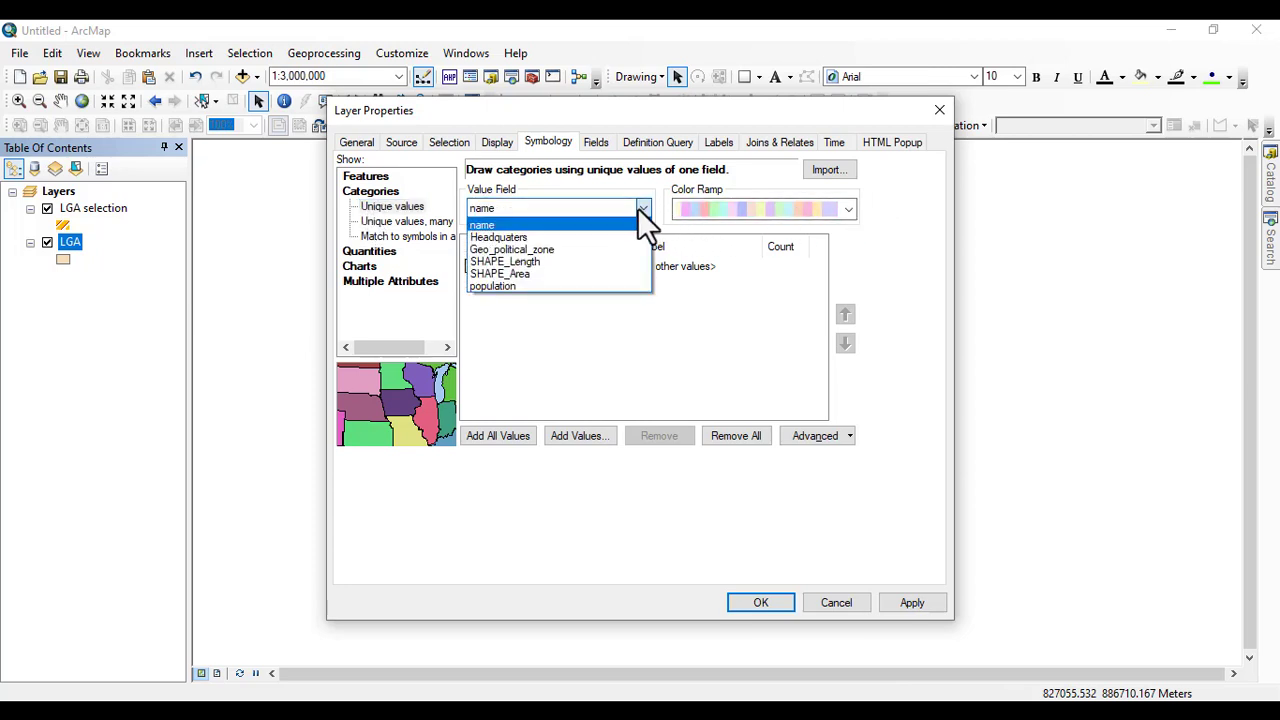
{"action": "left_click", "coordinate": [534, 250]}
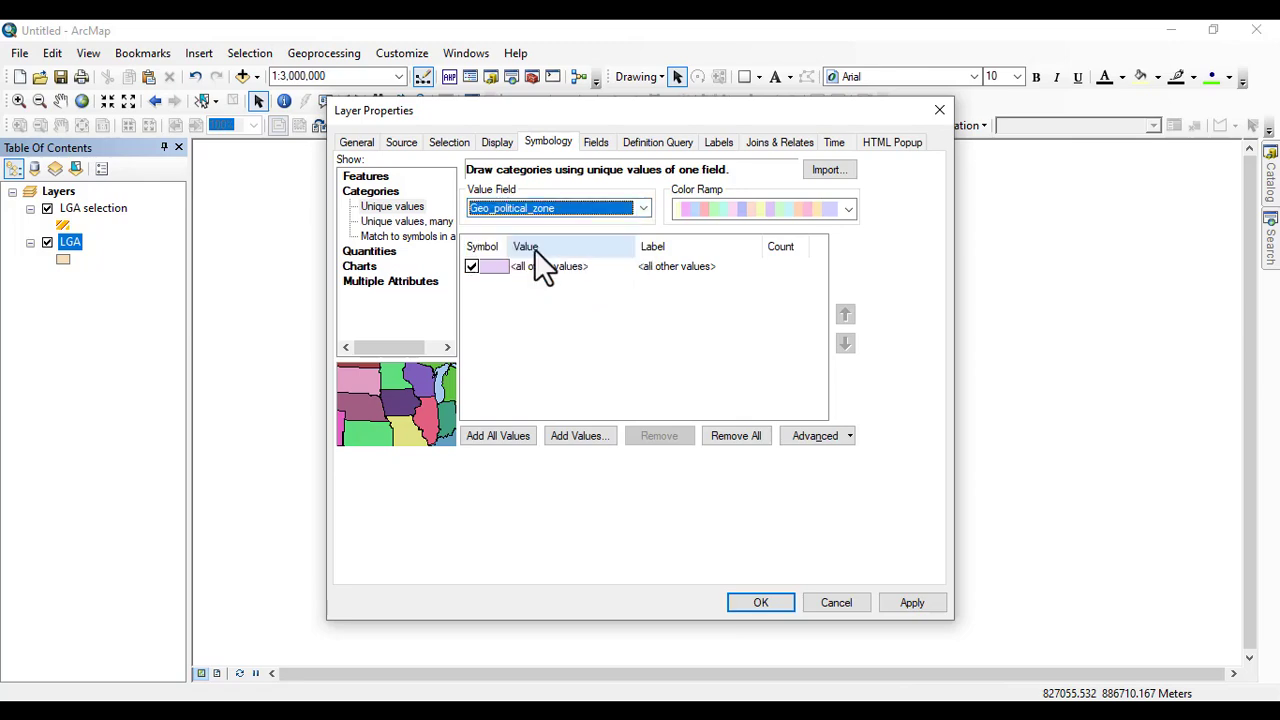
{"action": "left_click_drag", "start_coordinate": [642, 112], "coordinate": [340, 95]}
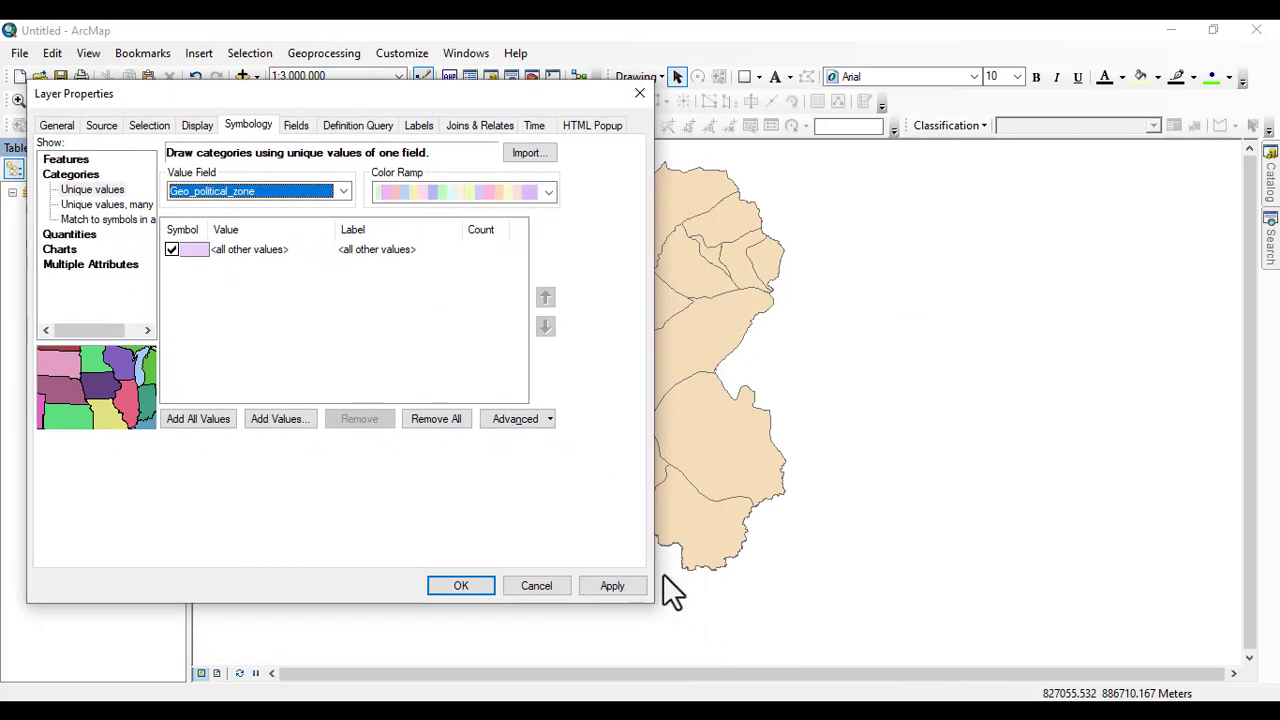
{"action": "left_click", "coordinate": [612, 586]}
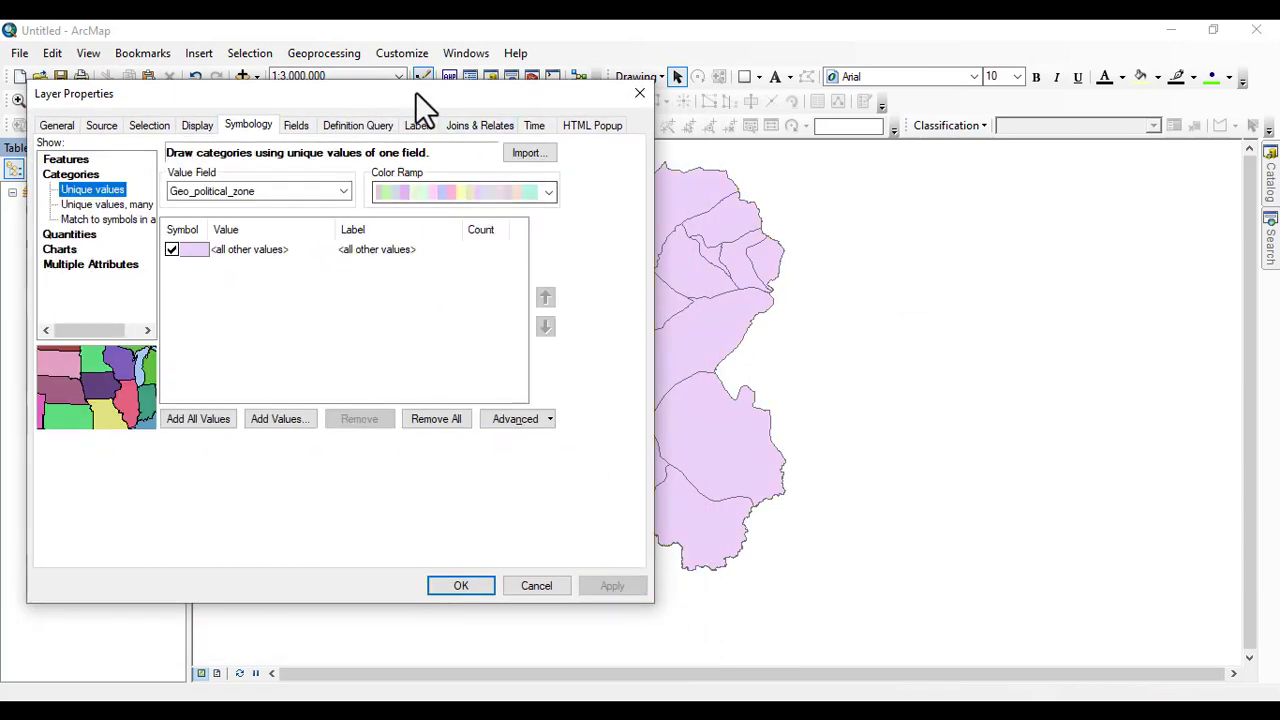
Add all Geo_political_zone values to the LGA layer's categories and apply them to the map
{"action": "left_click_drag", "start_coordinate": [415, 91], "coordinate": [1172, 136]}
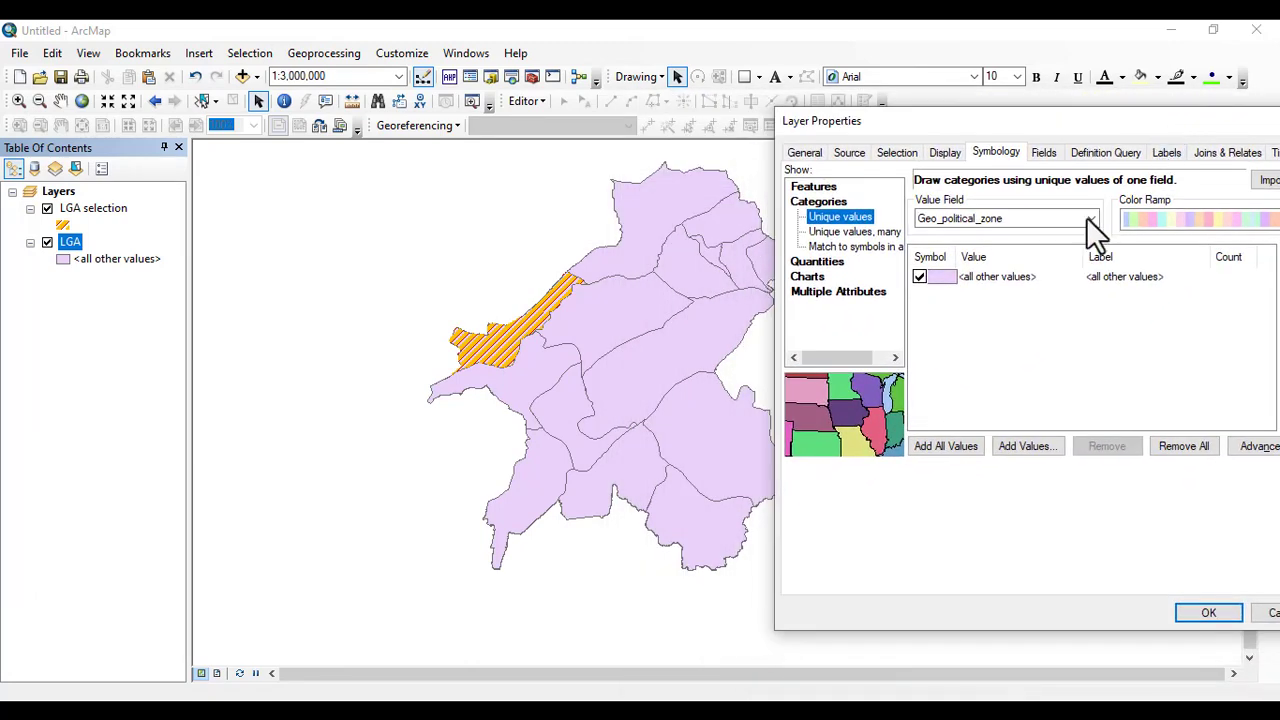
{"action": "left_click", "coordinate": [942, 451]}
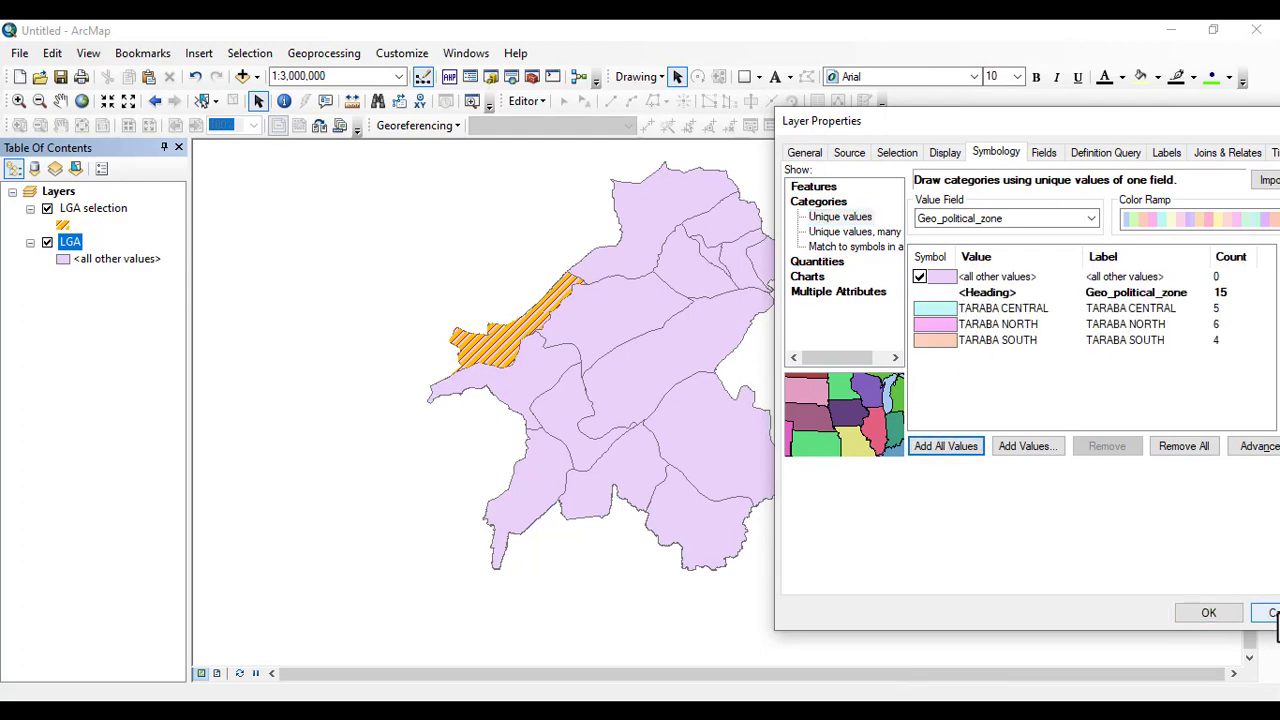
{"action": "left_click_drag", "start_coordinate": [1049, 123], "coordinate": [202, 91]}
{"action": "left_click", "coordinate": [524, 582]}
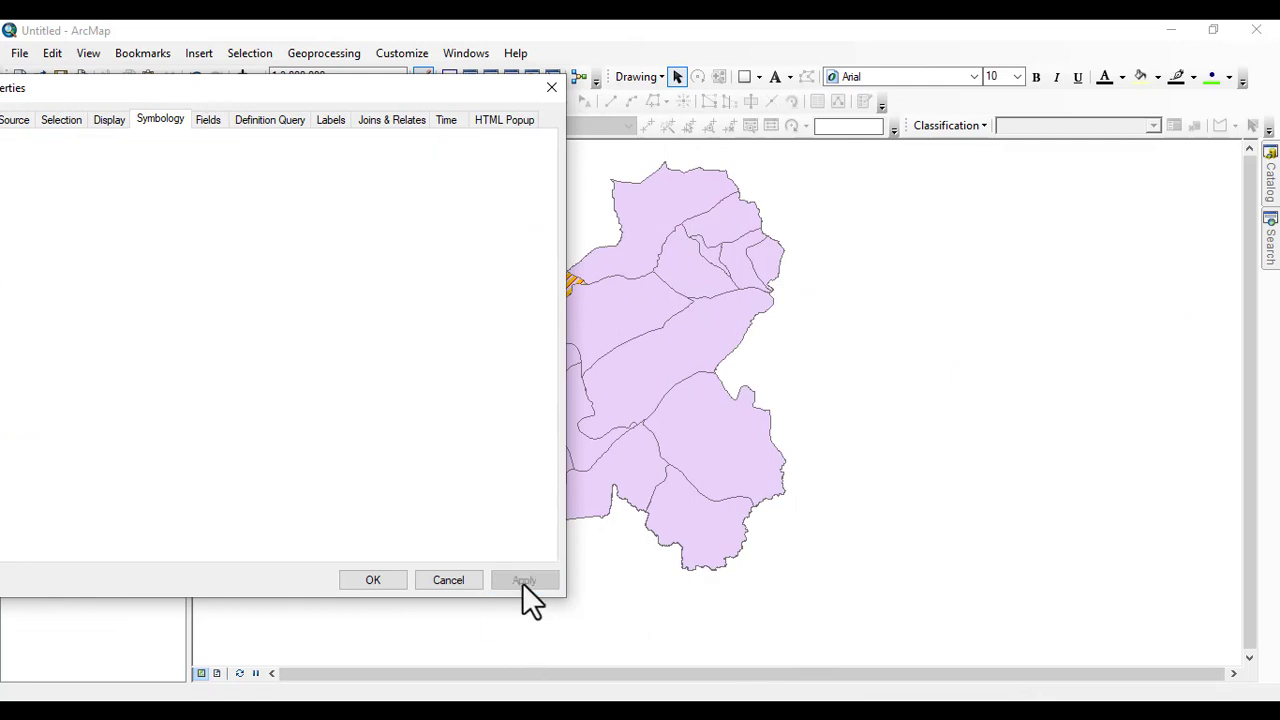
Change the LGA layer's value field to name, add all its values as categories and apply them to the map
{"action": "left_click_drag", "start_coordinate": [302, 107], "coordinate": [1071, 151]}
{"action": "left_click", "coordinate": [937, 245]}
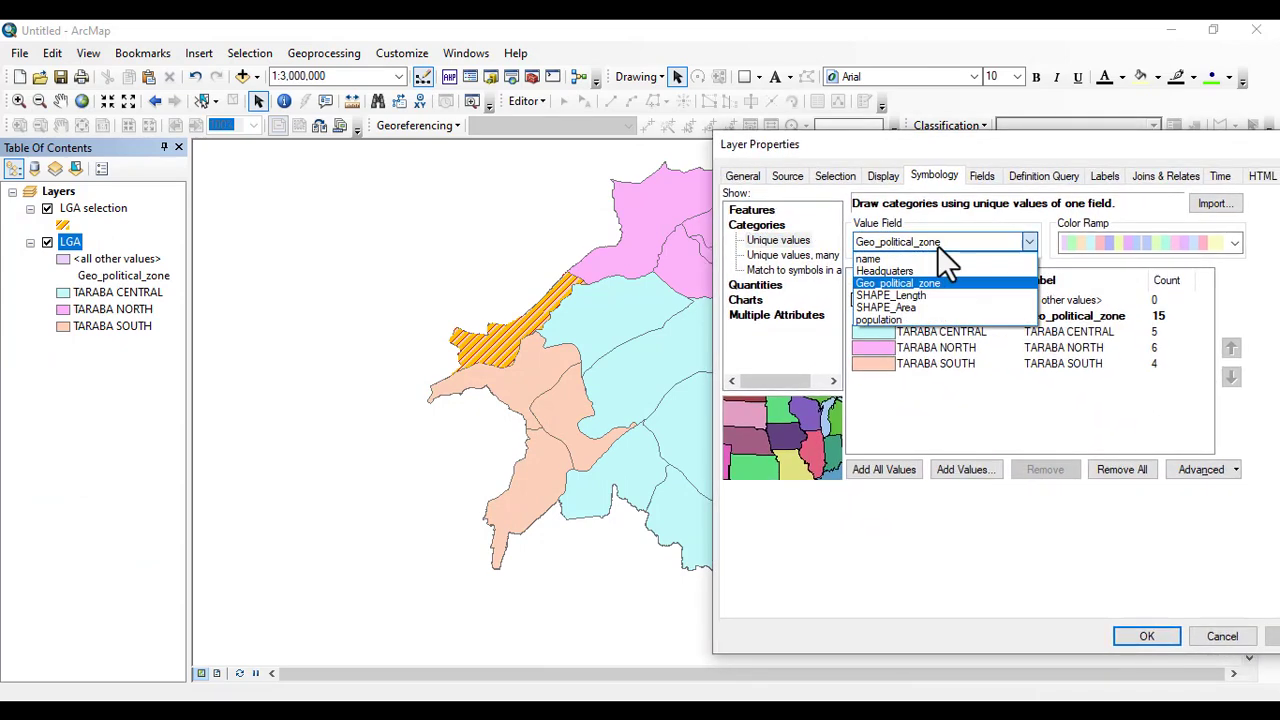
{"action": "left_click", "coordinate": [874, 260]}
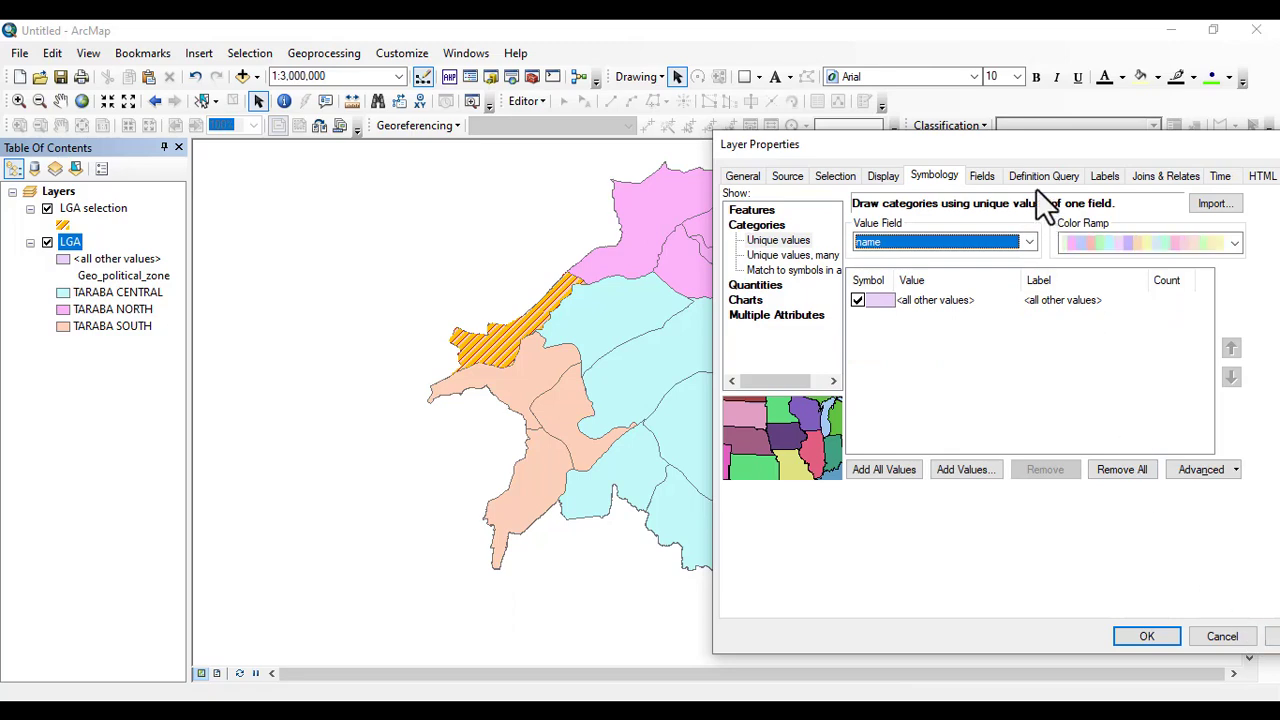
{"action": "left_click", "coordinate": [872, 466]}
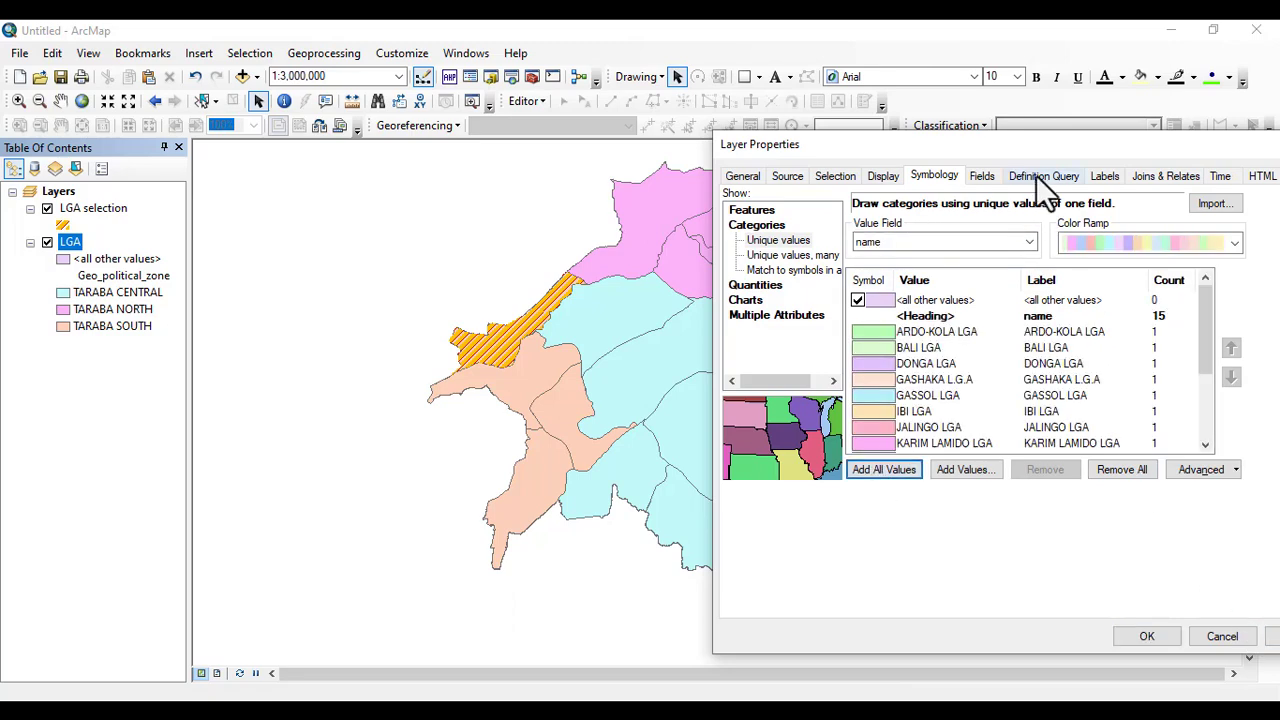
{"action": "left_click_drag", "start_coordinate": [1004, 149], "coordinate": [226, 109]}
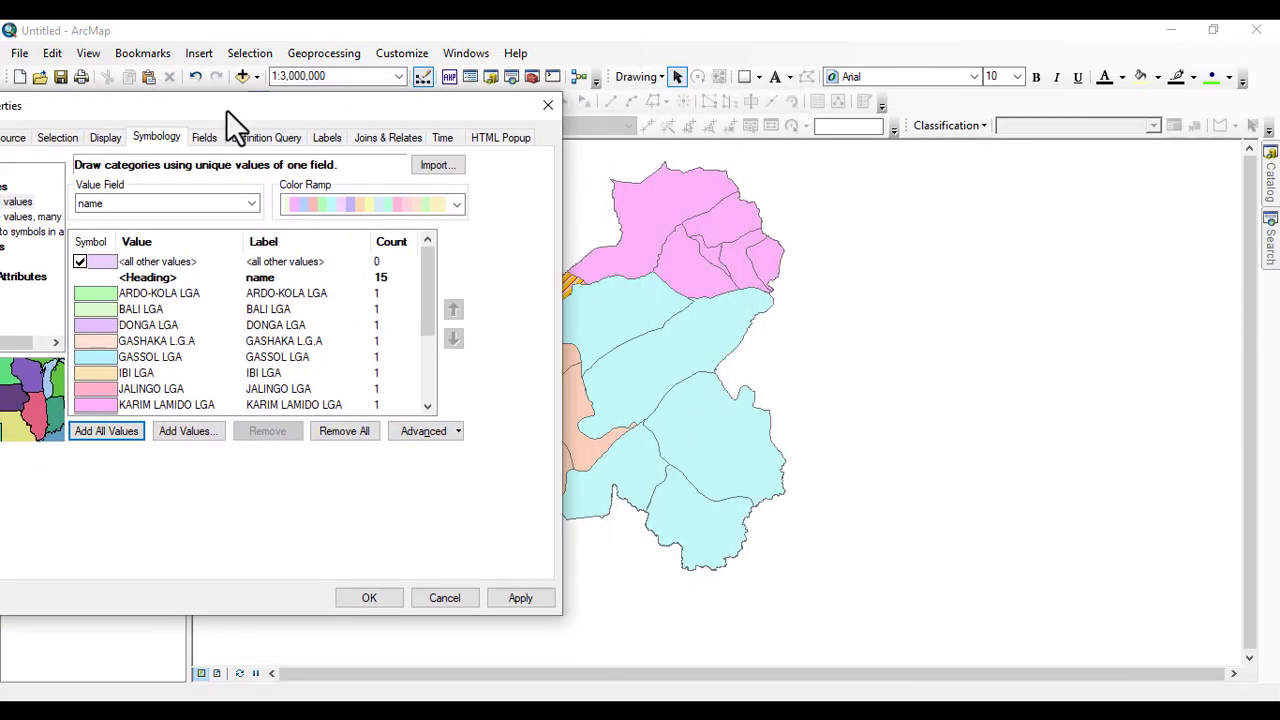
{"action": "left_click", "coordinate": [520, 598]}
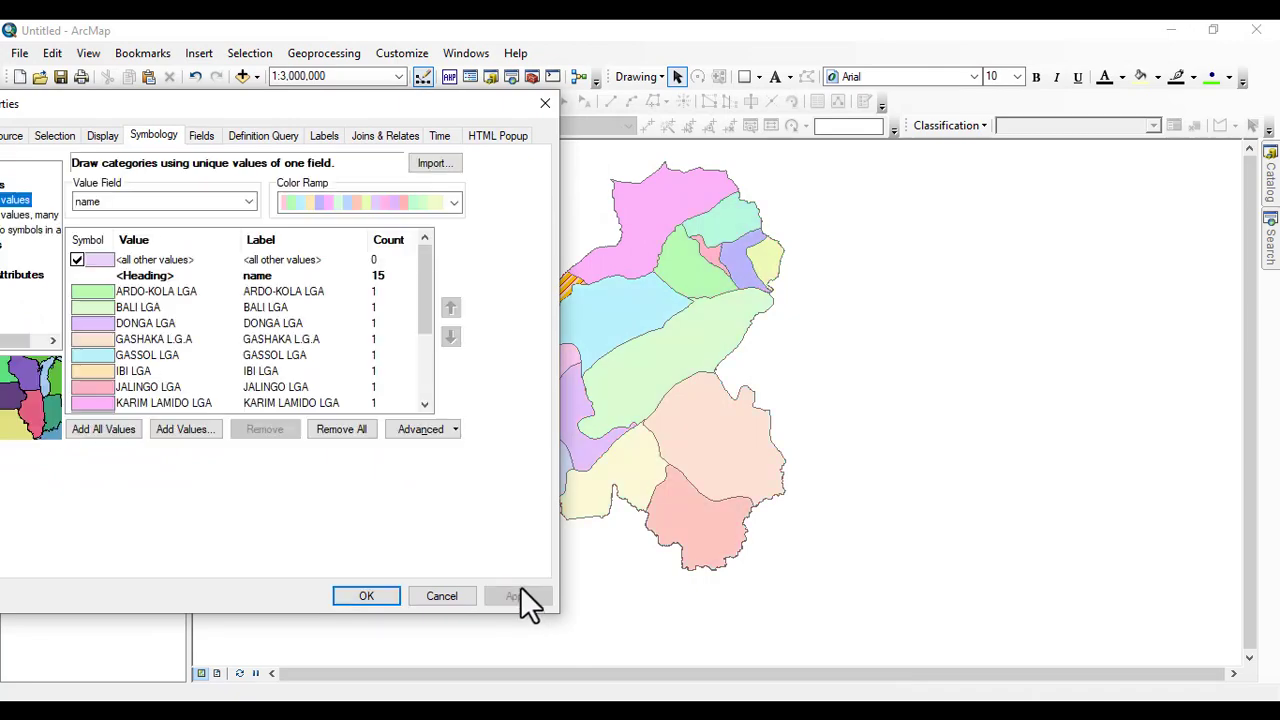
{"action": "left_click_drag", "start_coordinate": [319, 99], "coordinate": [358, 133]}
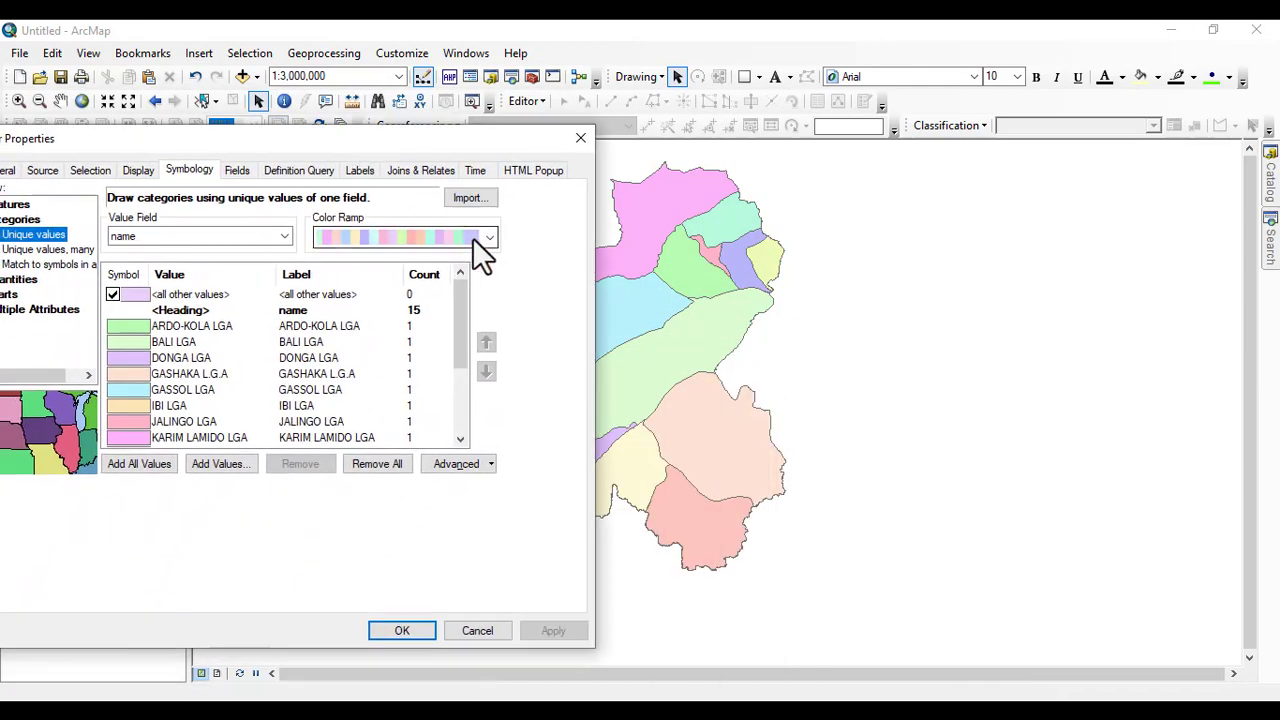
Recolor the LGA layer's name categories with the multi-shade green color ramp and apply it to the map
{"action": "left_click", "coordinate": [472, 237]}
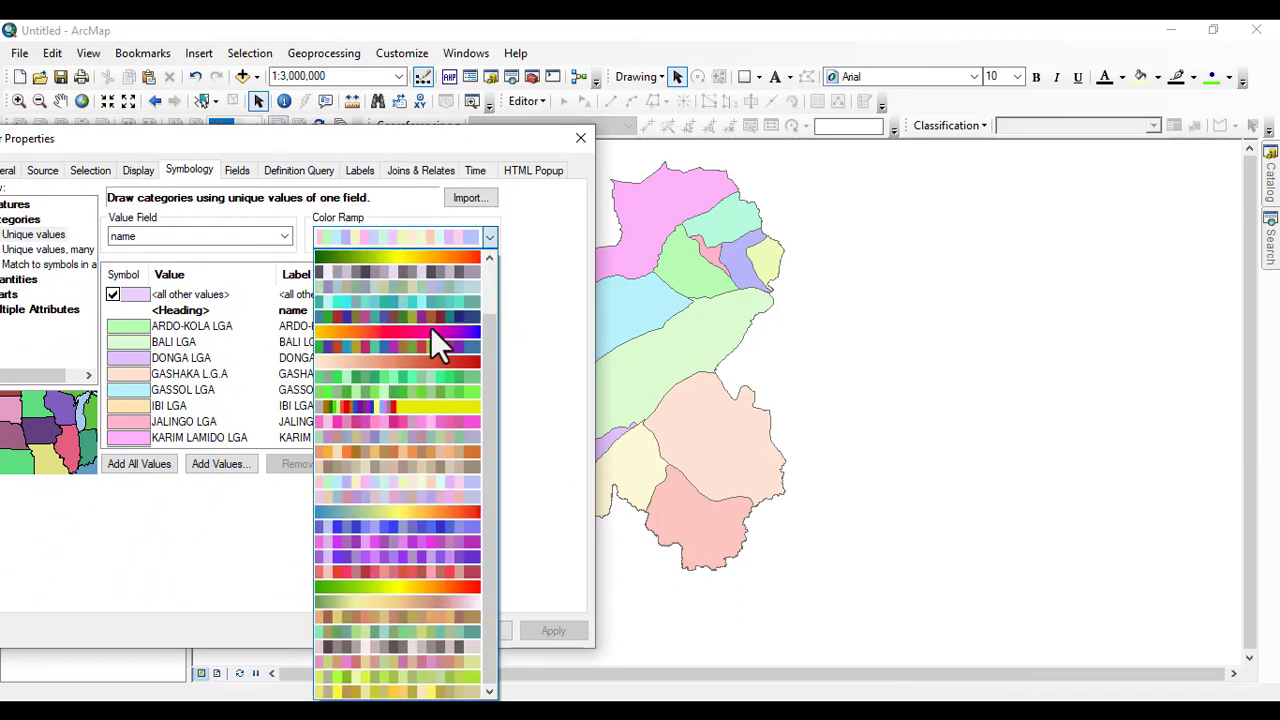
{"action": "left_click", "coordinate": [434, 380]}
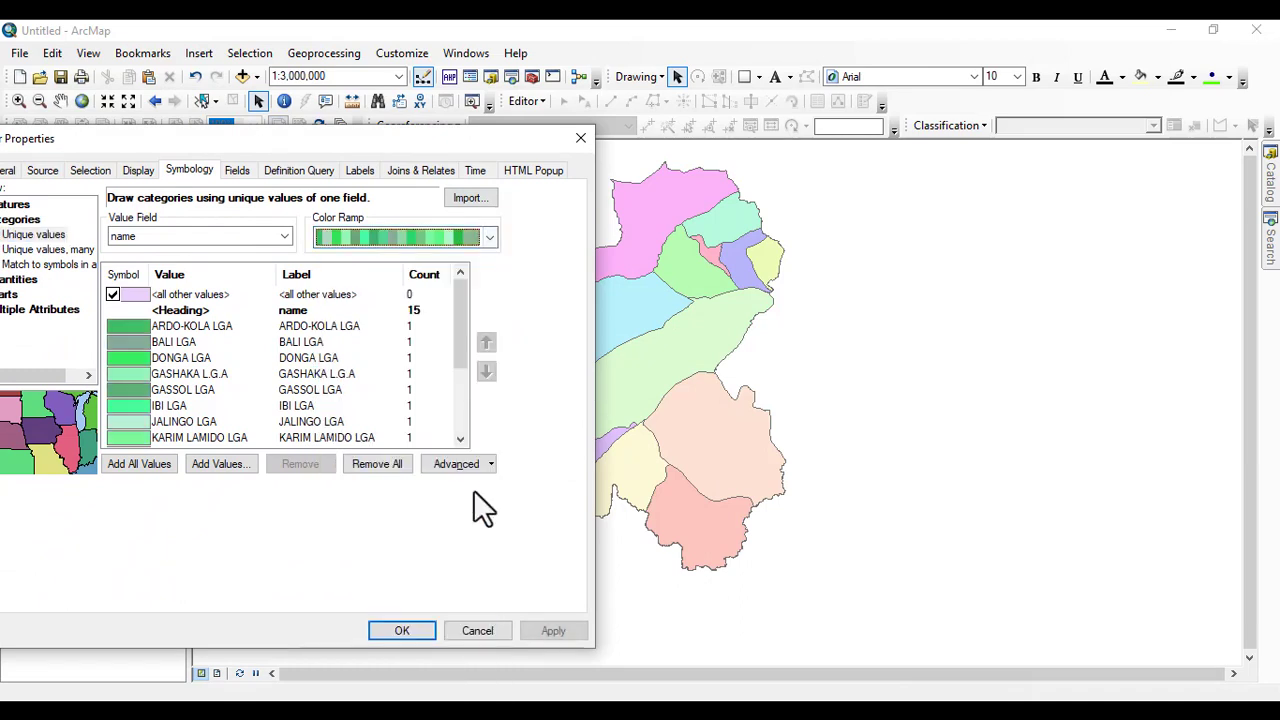
{"action": "left_click", "coordinate": [553, 631]}
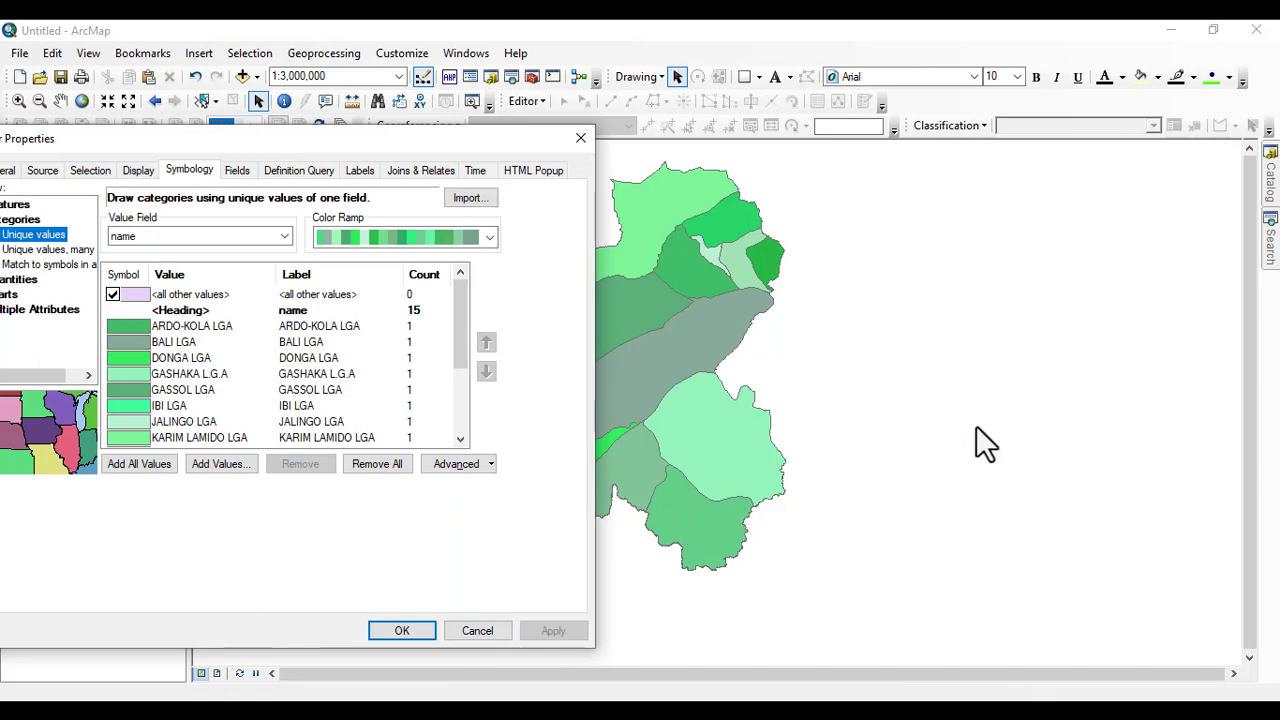
{"action": "left_click_drag", "start_coordinate": [467, 147], "coordinate": [1204, 140]}
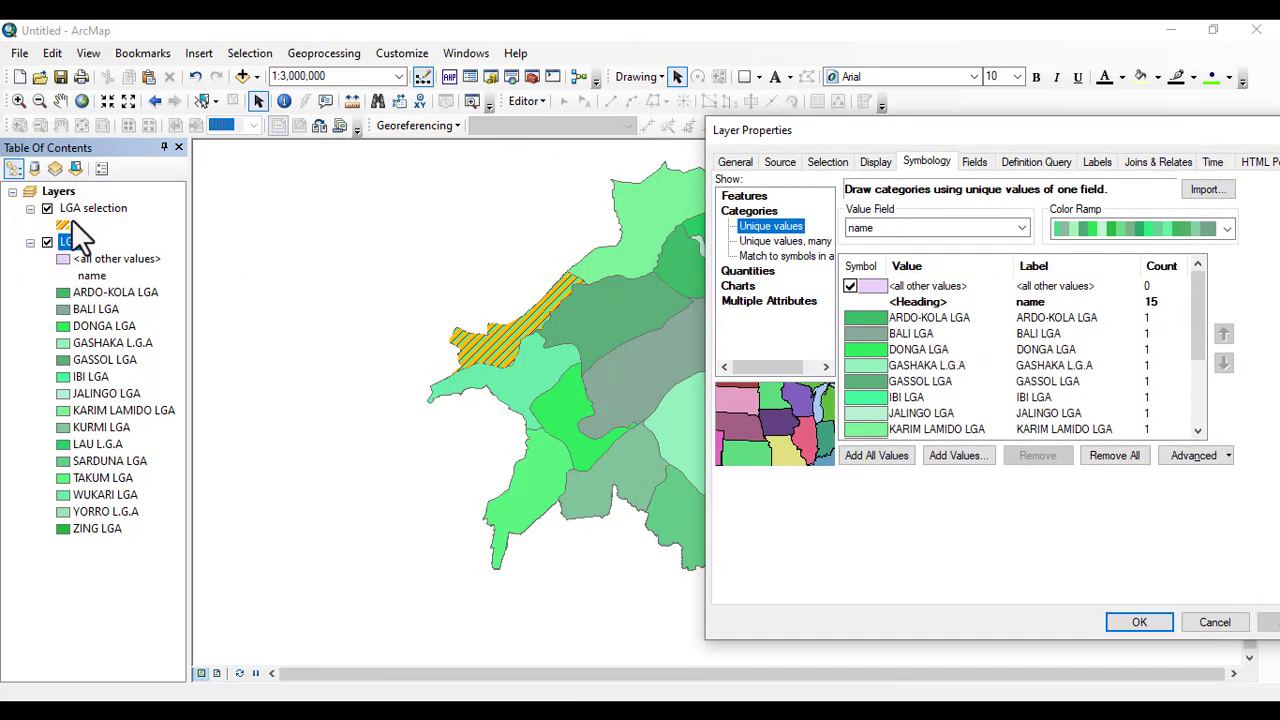
Change the LGA layer's value field to Geo_political_zone, add all its values as categories and apply them to the map
{"action": "left_click", "coordinate": [869, 229]}
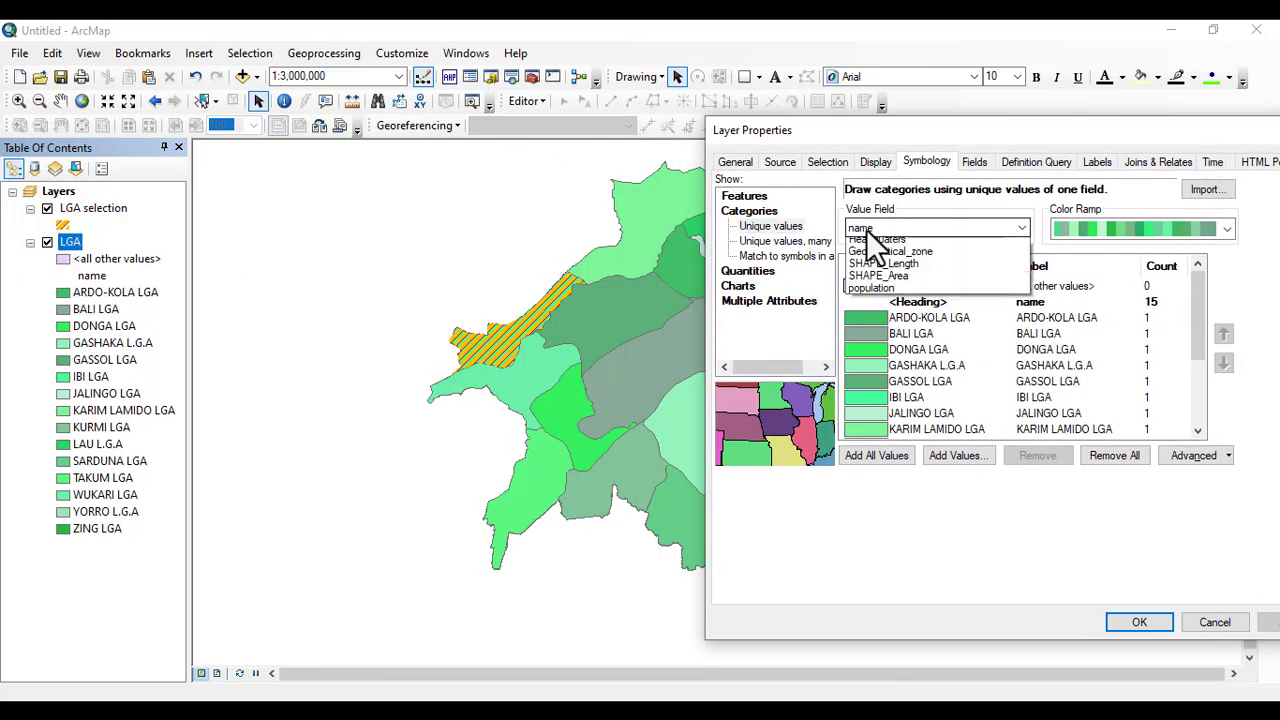
{"action": "left_click", "coordinate": [872, 269]}
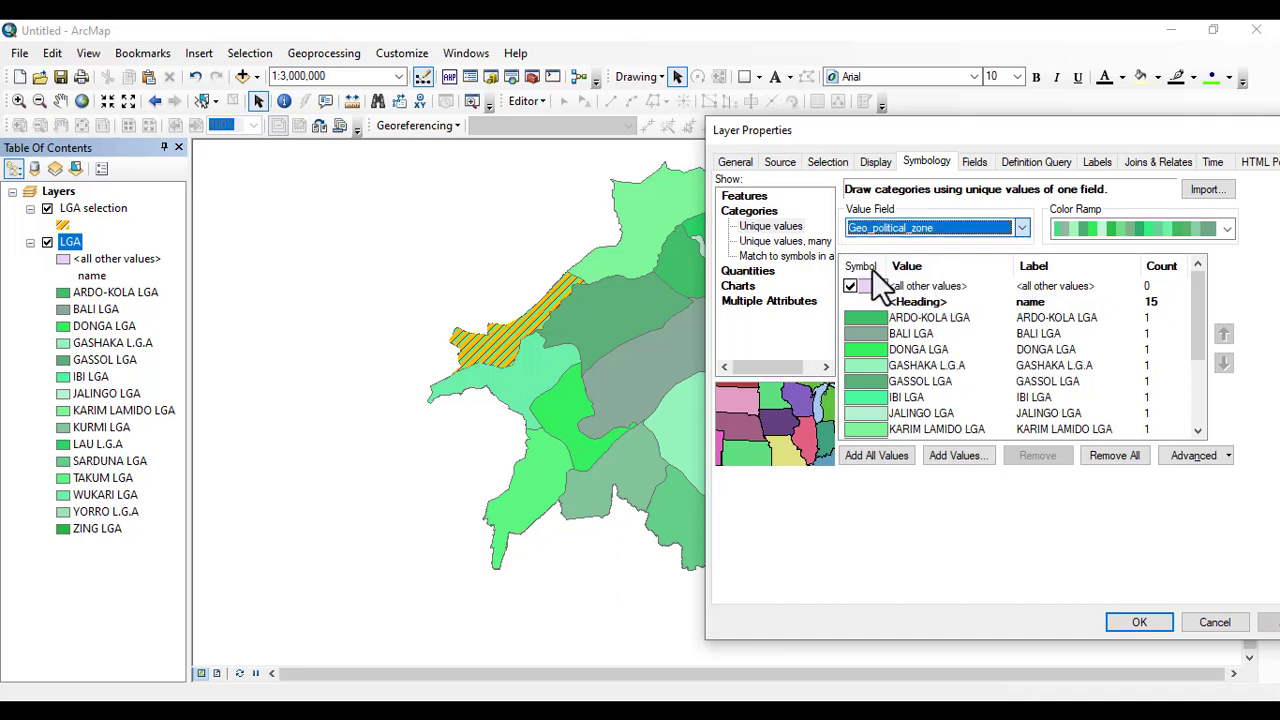
{"action": "left_click_drag", "start_coordinate": [971, 133], "coordinate": [213, 131]}
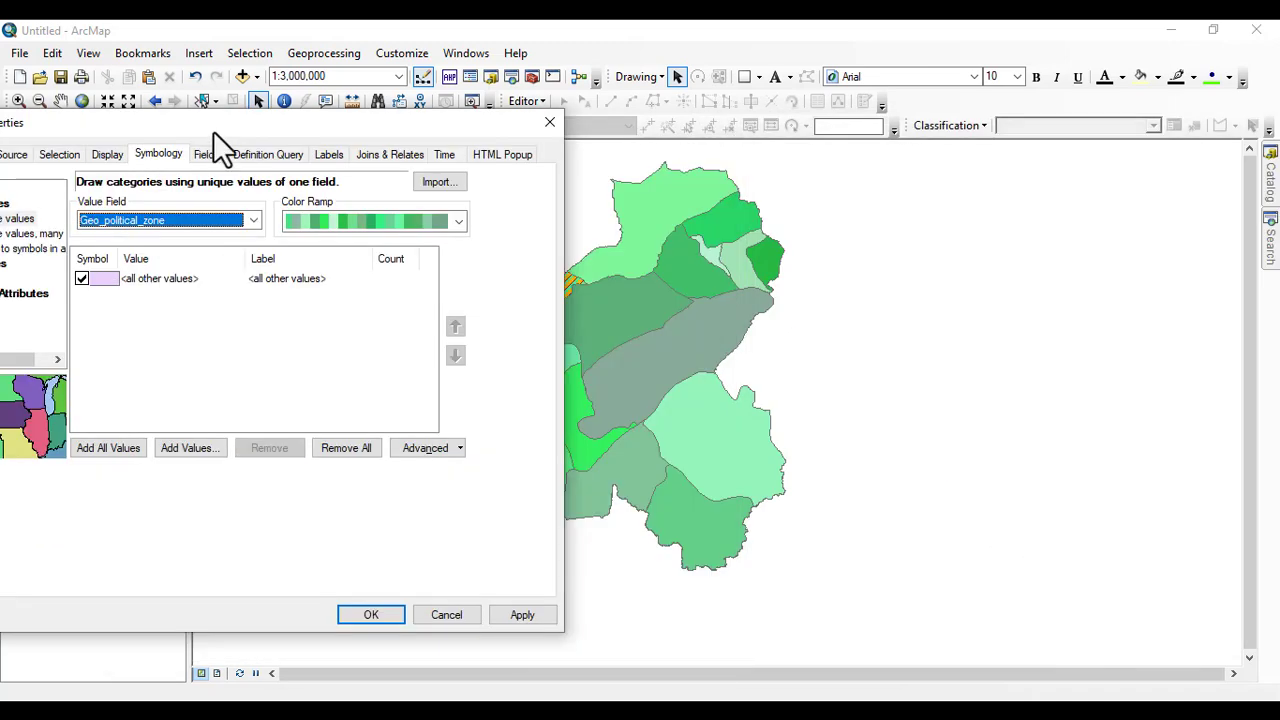
{"action": "left_click", "coordinate": [100, 447]}
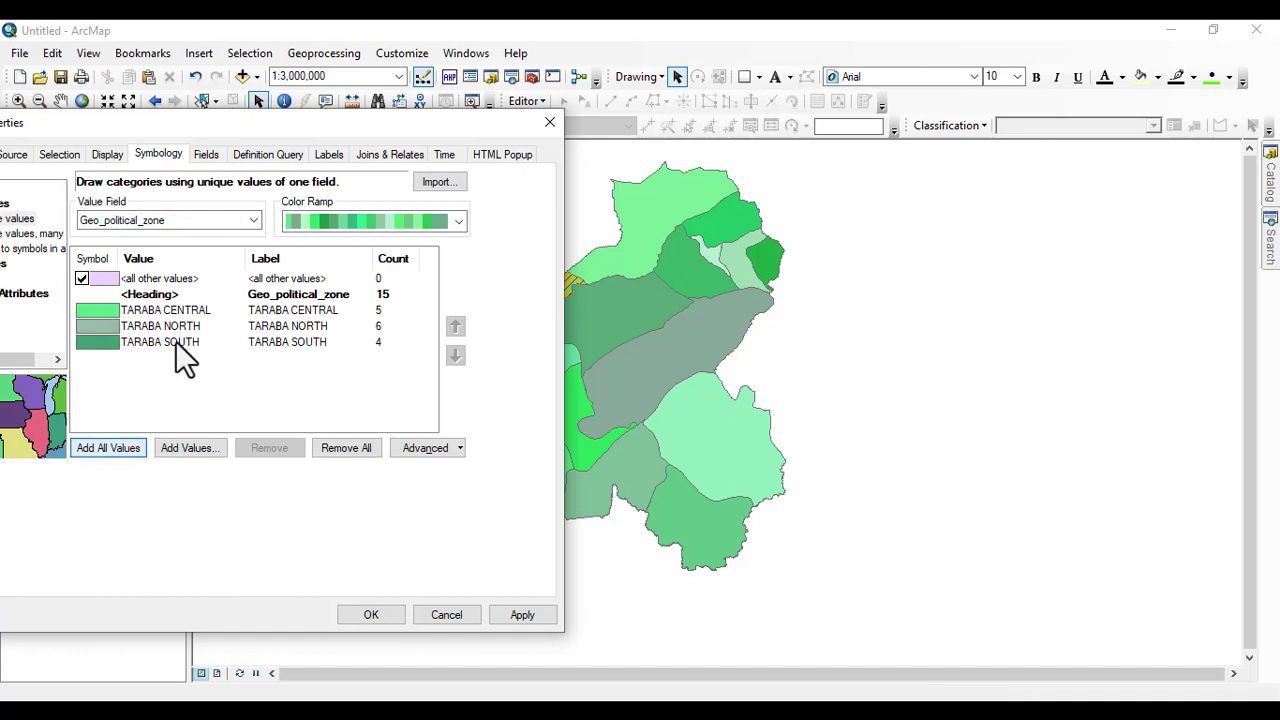
{"action": "left_click", "coordinate": [522, 614]}
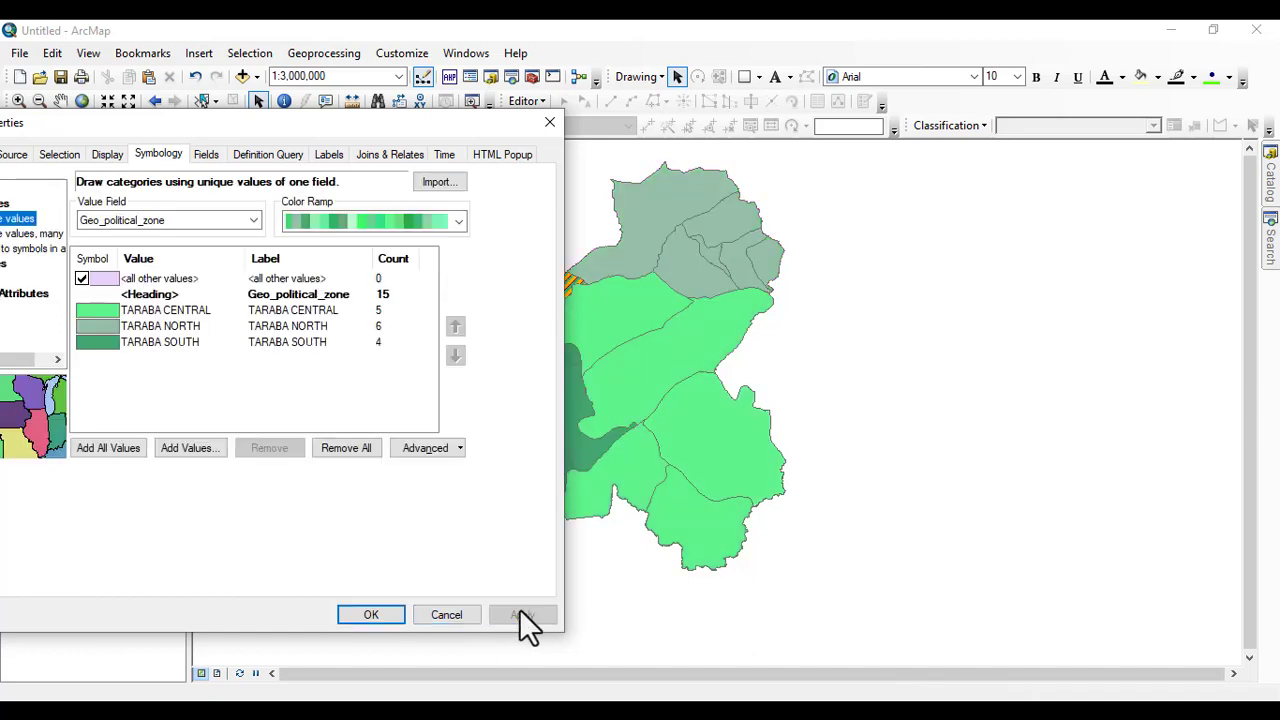
Apply the orange-and-brown color ramp to the LGA layer's zone categories and accept the layer properties
{"action": "left_click", "coordinate": [380, 222]}
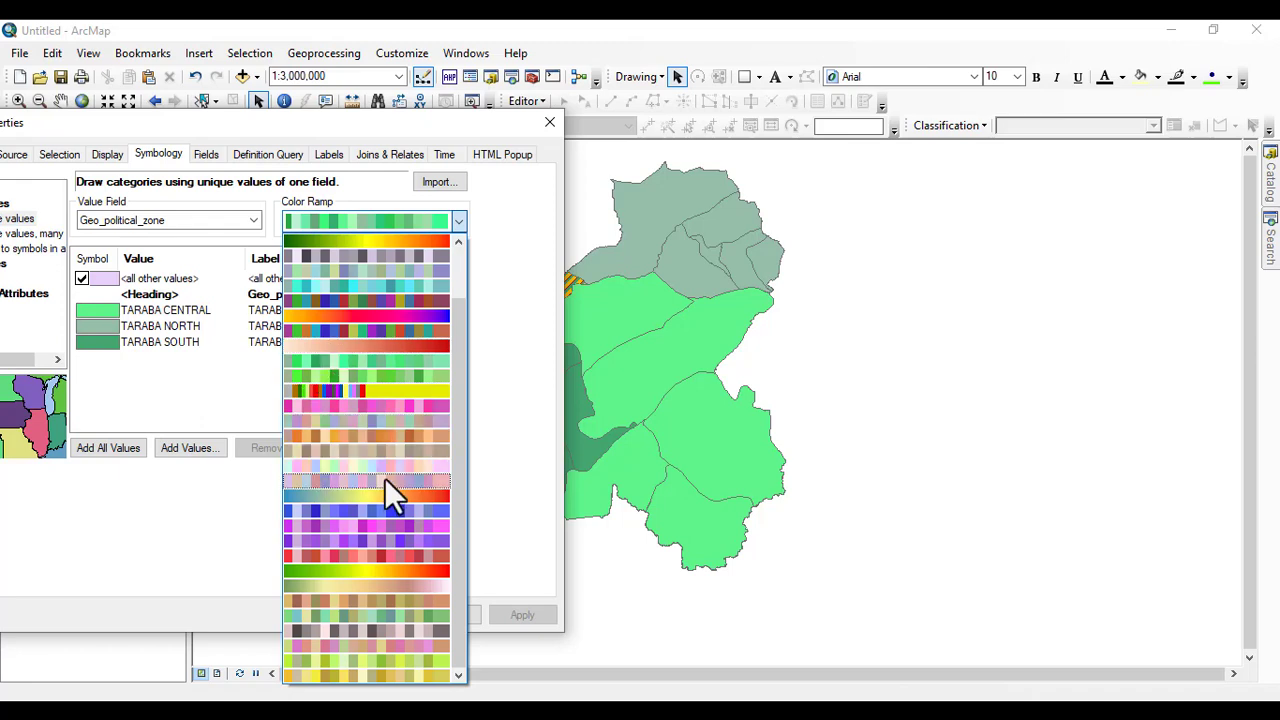
{"action": "left_click", "coordinate": [380, 437]}
{"action": "left_click", "coordinate": [512, 608]}
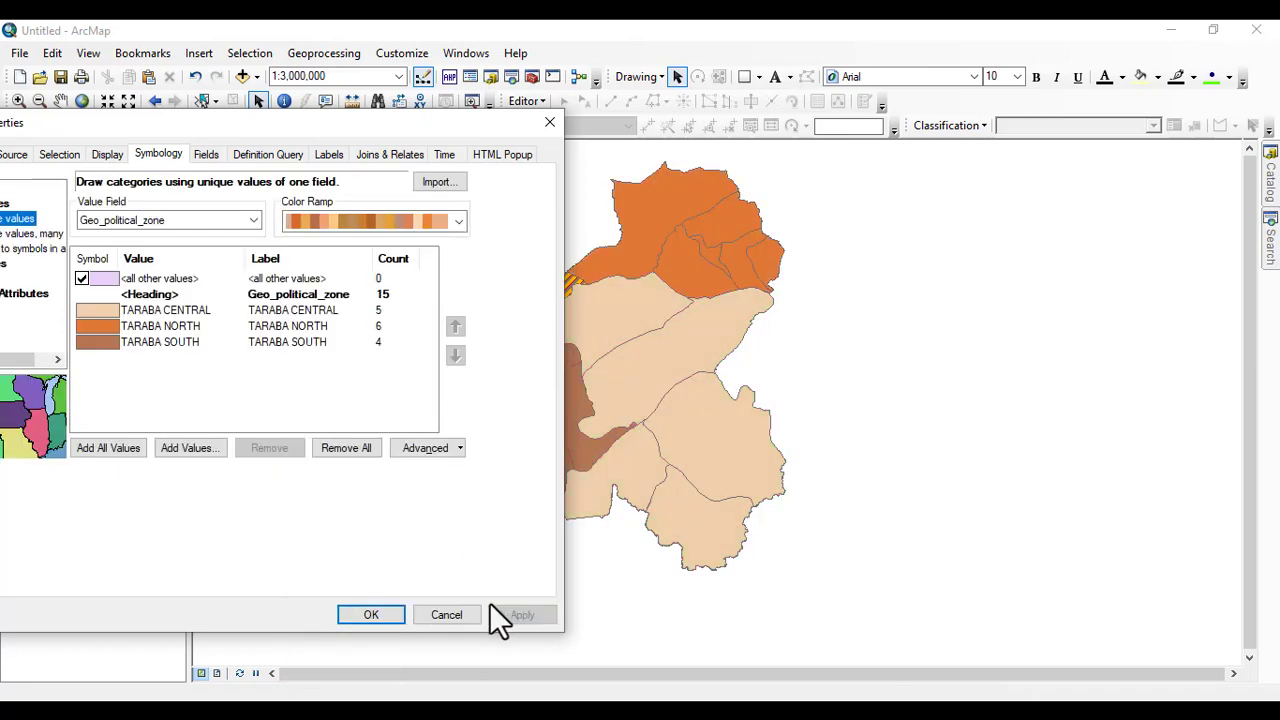
{"action": "left_click", "coordinate": [362, 612]}
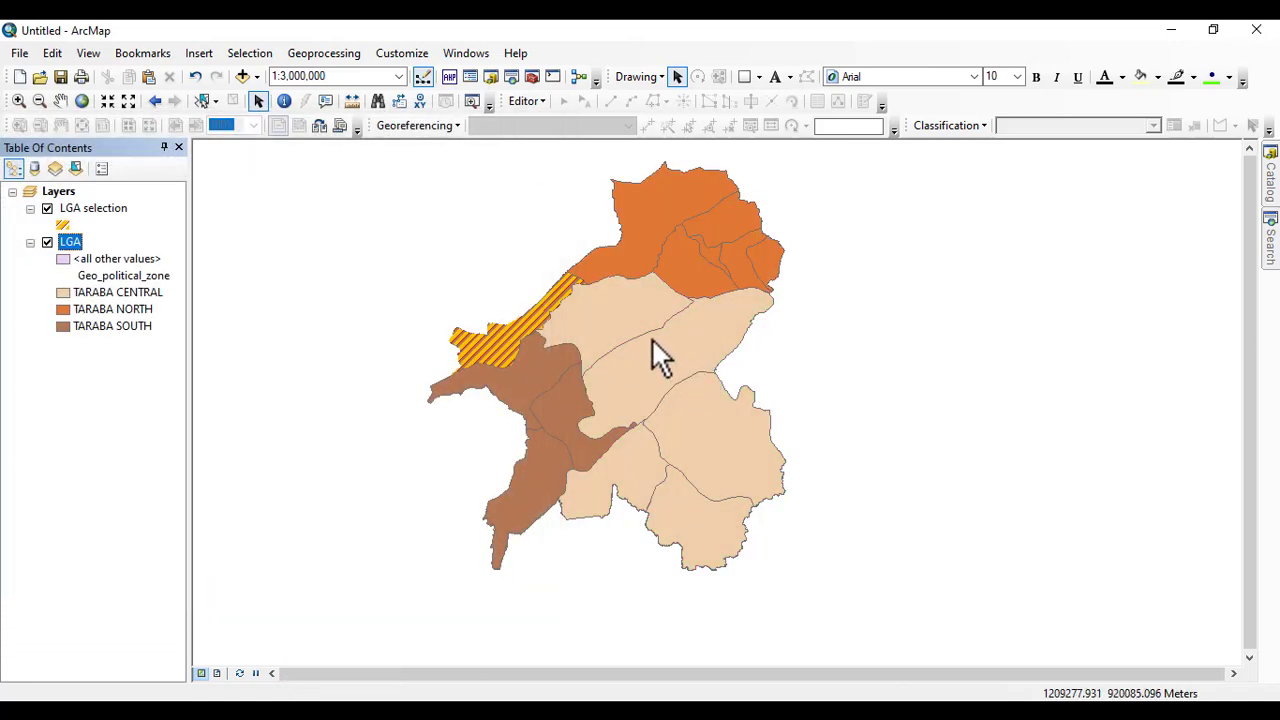
{"action": "scroll", "coordinate": [651, 337], "scroll_direction": "down", "scroll_amount": 2}
{"action": "scroll", "coordinate": [559, 398], "scroll_direction": "up", "scroll_amount": 1}
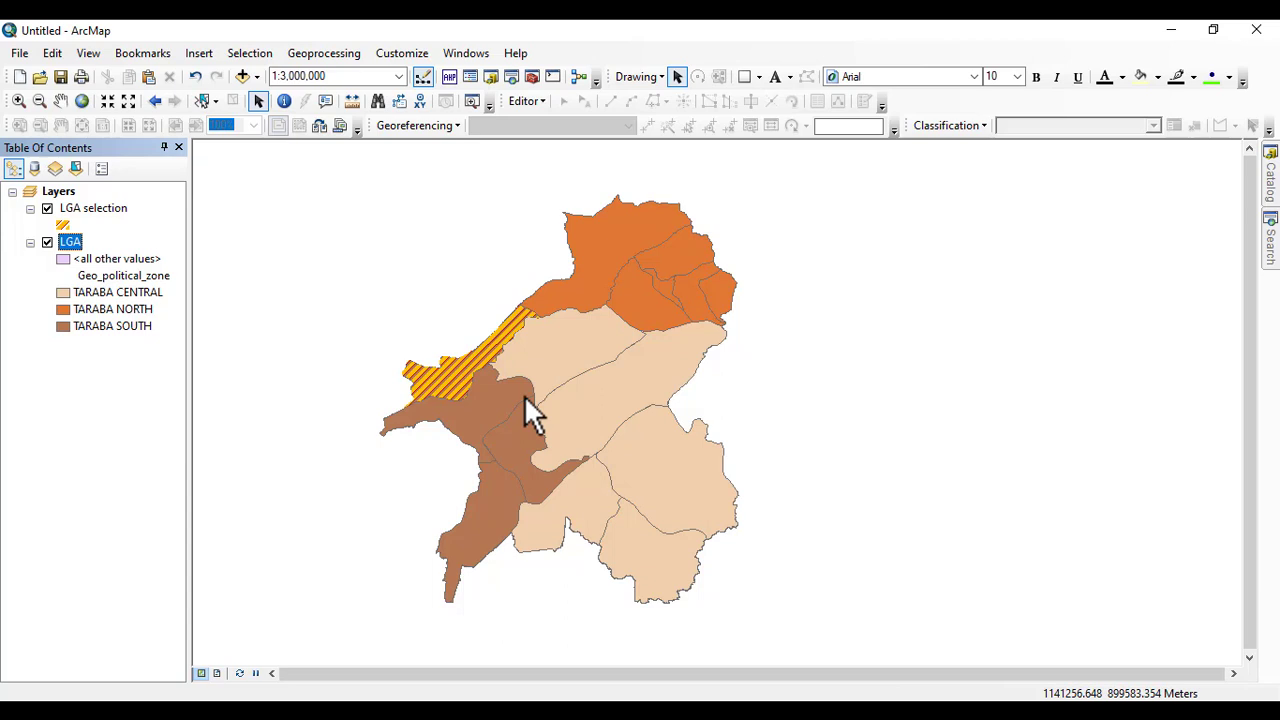
{"action": "scroll", "coordinate": [525, 398], "scroll_direction": "up", "scroll_amount": 1}
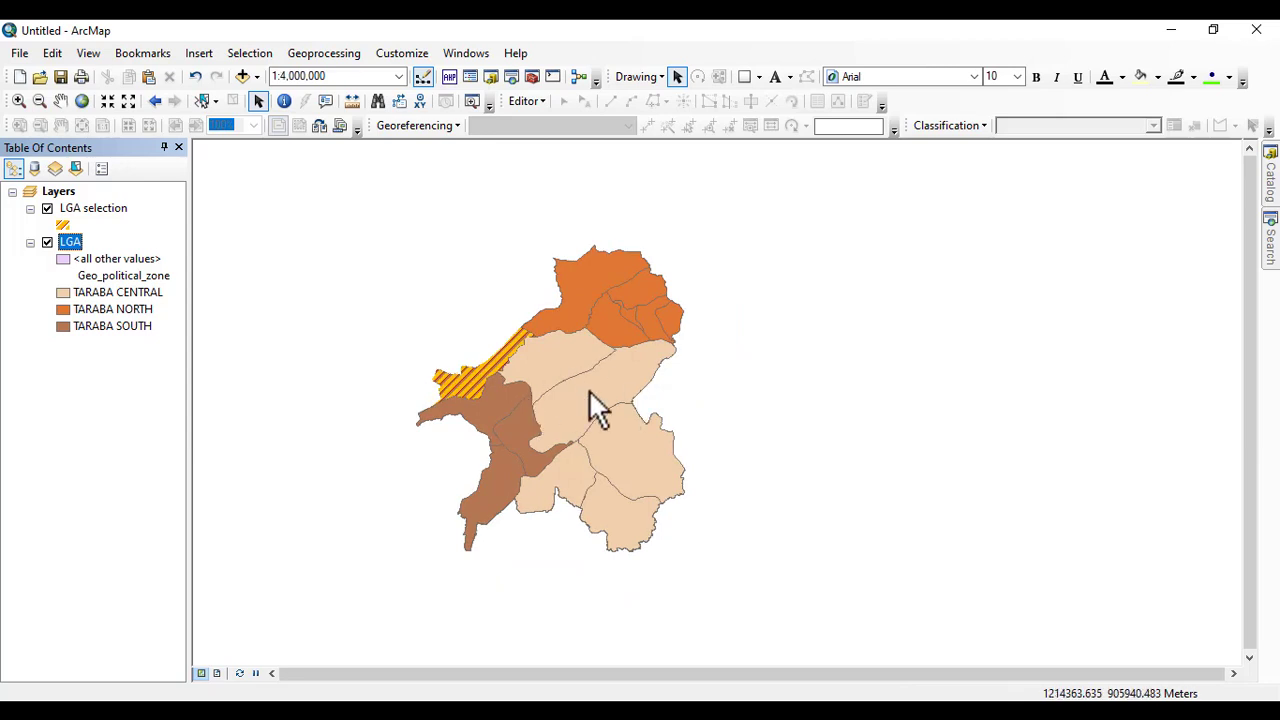